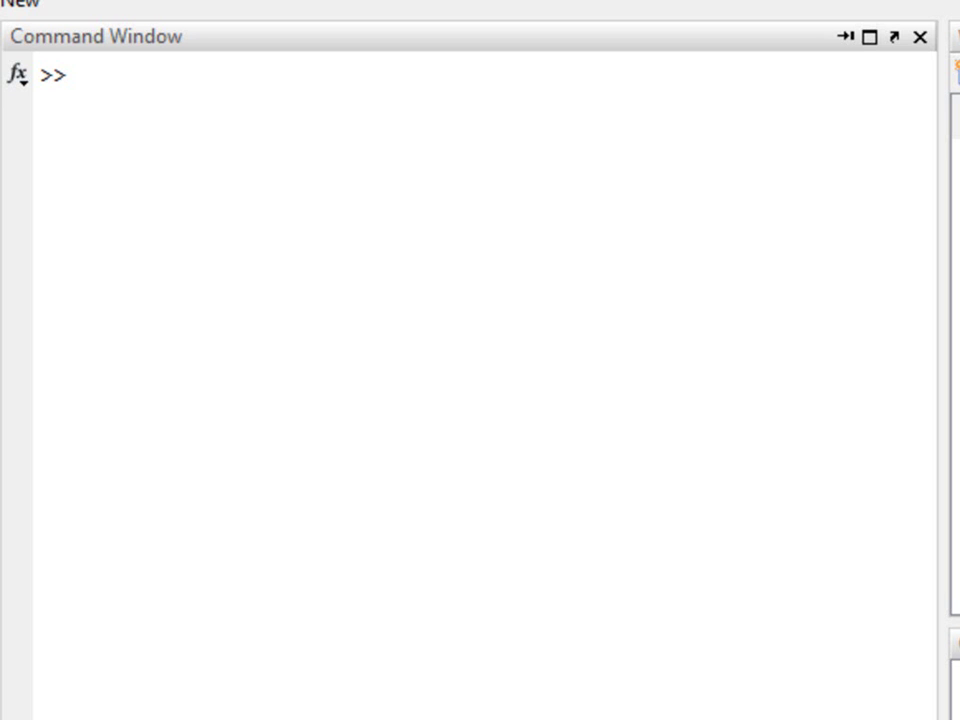
Step: Create a = 10*randn(1000,1), a 1000-sample normal column scaled by 10
{"action": "left_click", "coordinate": [744, 493]}
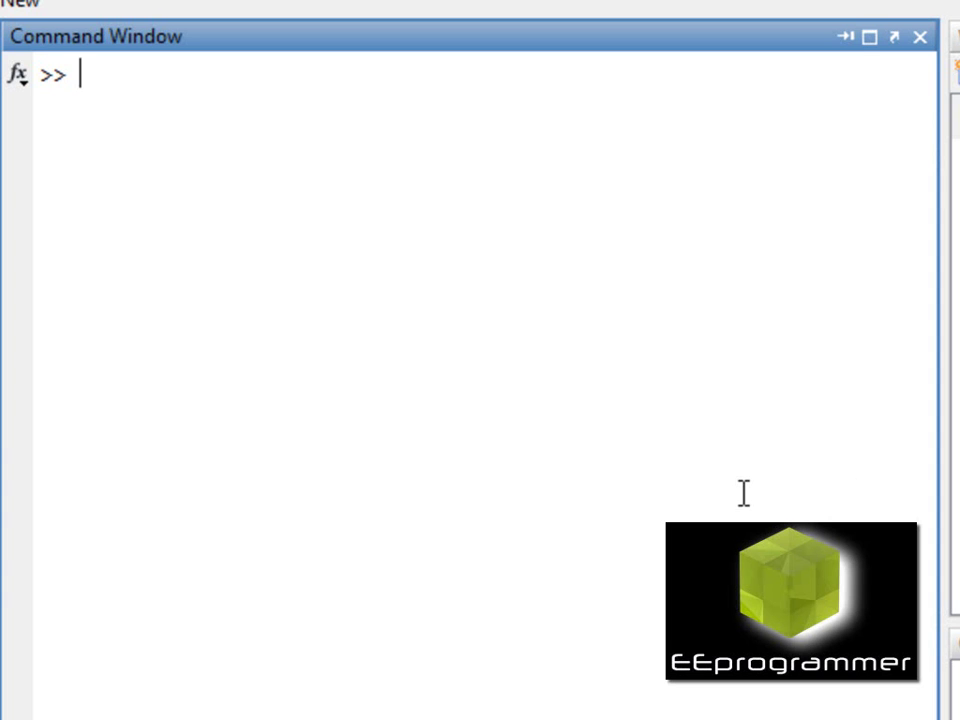
{"action": "type", "text": "a = 10*"}
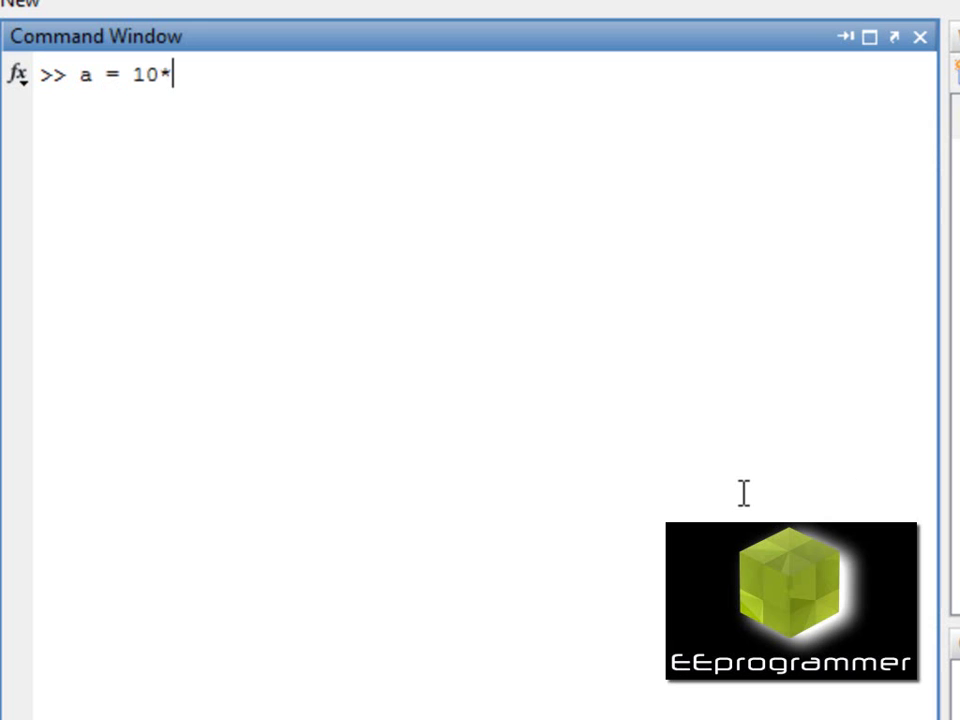
{"action": "type", "text": "randn()"}
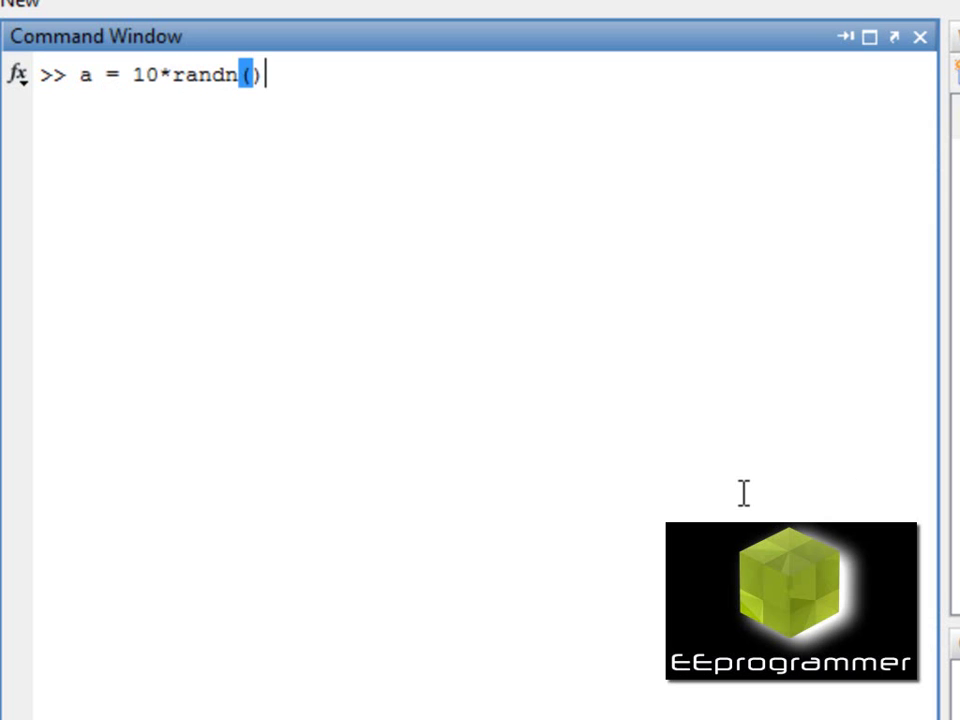
{"action": "key", "text": "Left"}
{"action": "type", "text": "1000,1"}
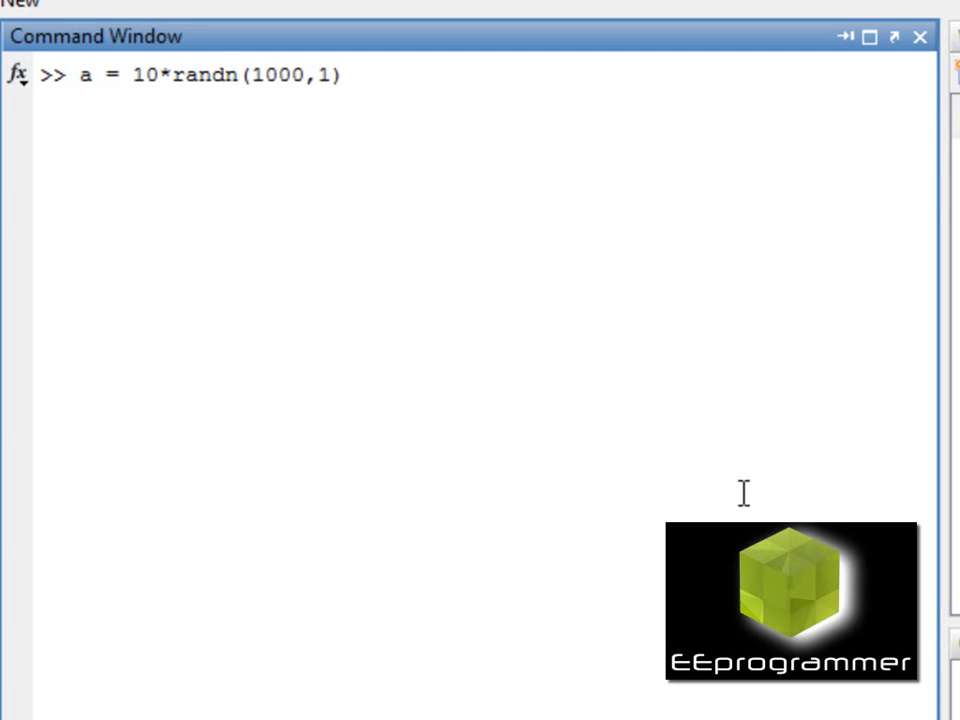
{"action": "key", "text": "Right"}
{"action": "type", "text": ";"}
{"action": "key", "text": "Return"}
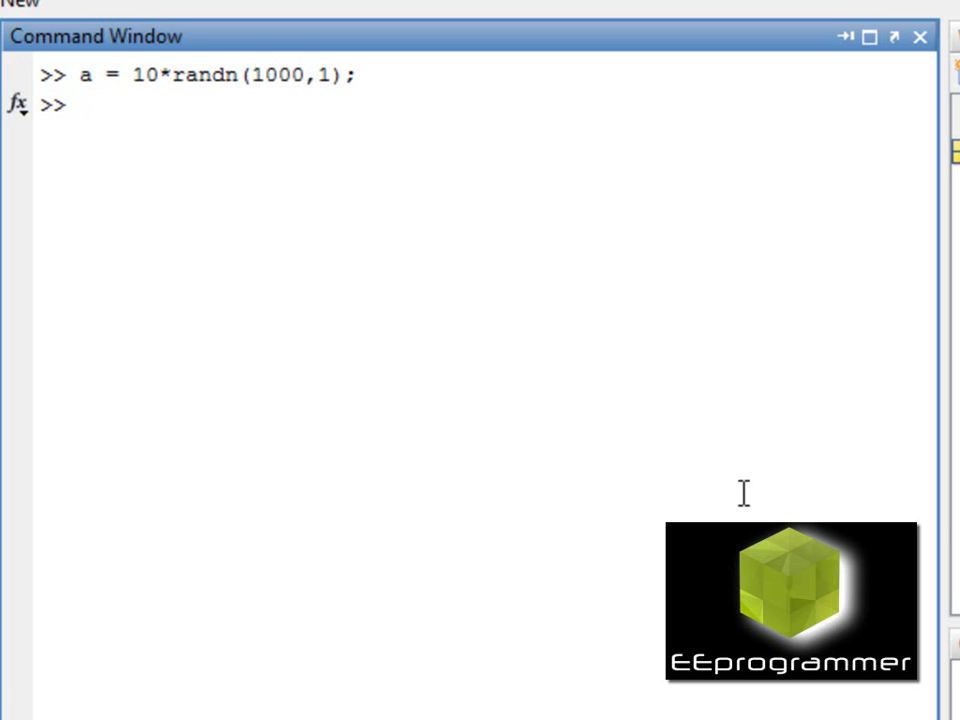
Step: Create b = randn(1000,1), an unscaled 1000-sample normal column
{"action": "type", "text": "b = randn()"}
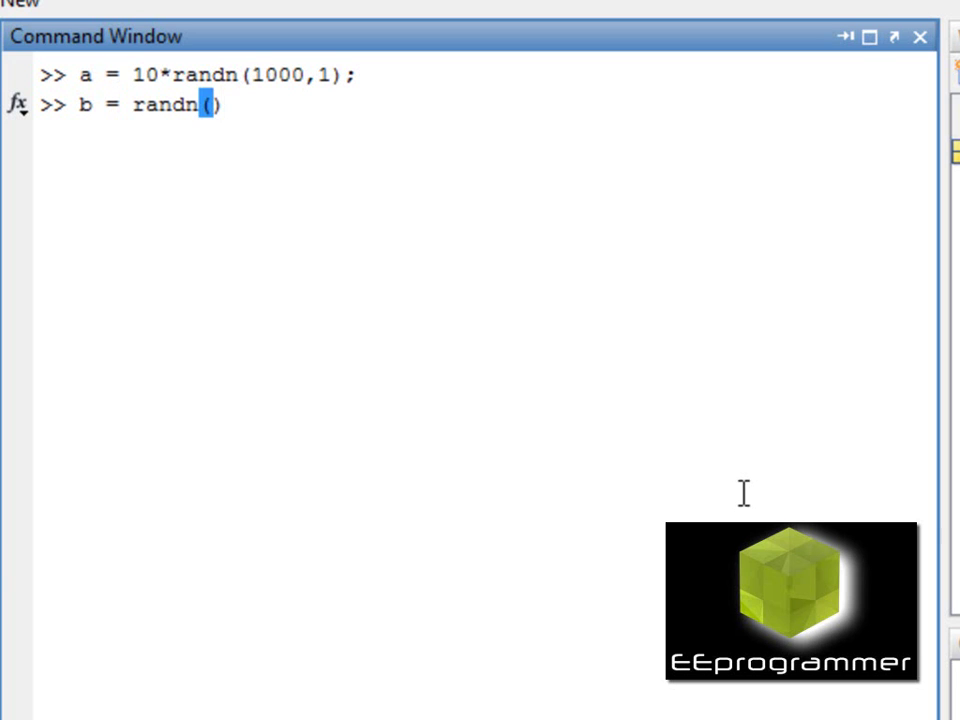
{"action": "key", "text": "Left"}
{"action": "type", "text": "1000"}
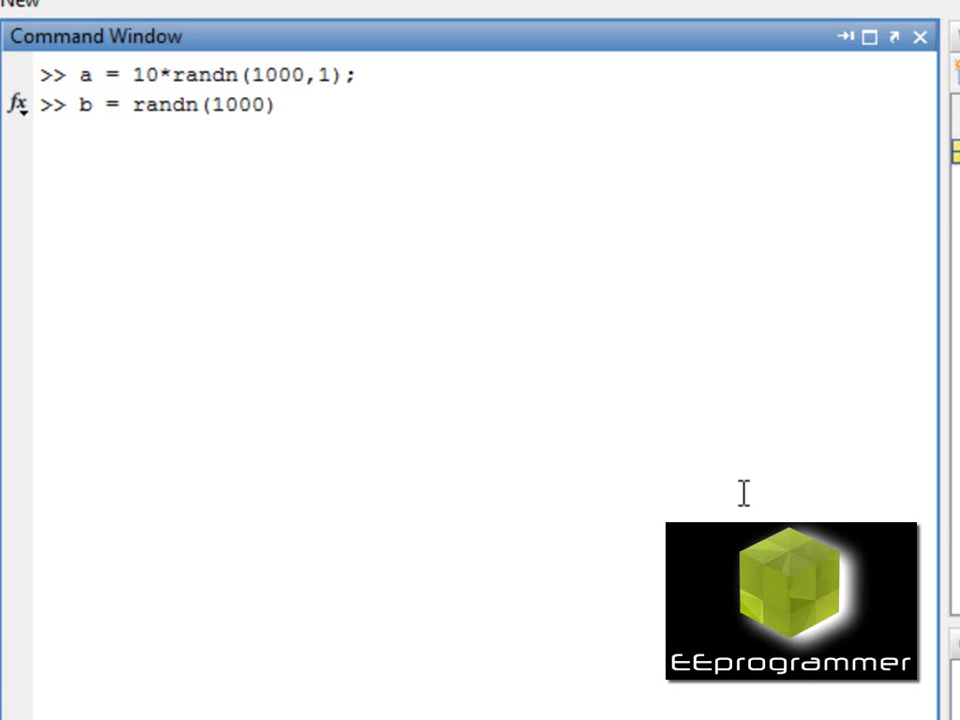
{"action": "type", "text": ",1"}
{"action": "key", "text": "Right"}
{"action": "type", "text": ";"}
{"action": "key", "text": "Return"}
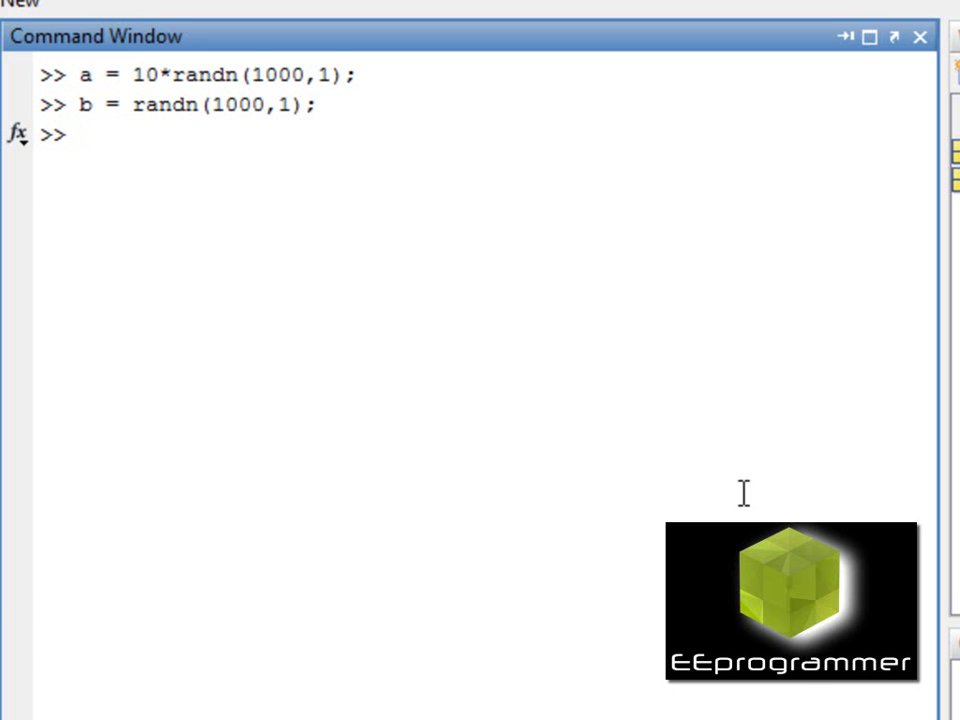
Step: Run plot(a,b,'.') to draw b against a as a dot scatter
{"action": "type", "text": "plot("}
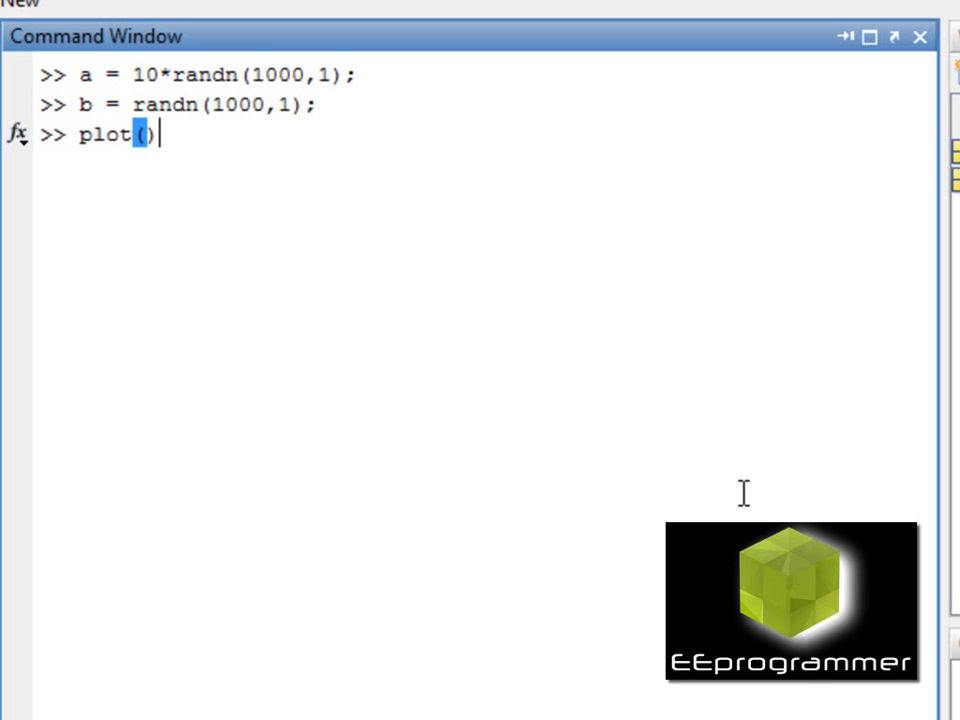
{"action": "type", "text": "a,b,'"}
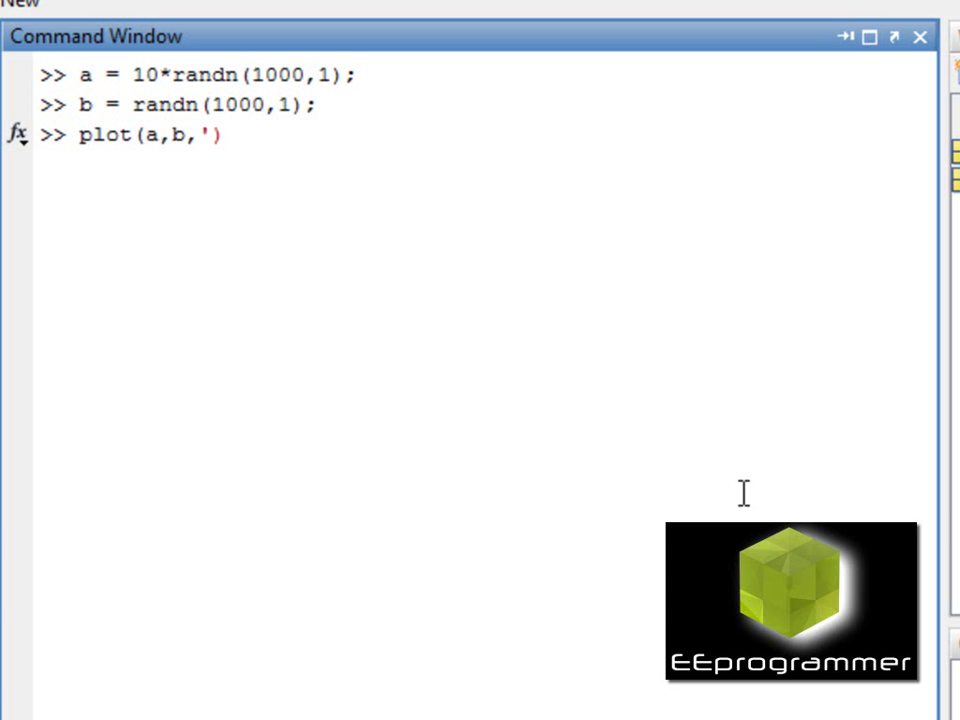
{"action": "key", "text": "BackSpace"}
{"action": "type", "text": "''"}
{"action": "key", "text": "Left"}
{"action": "type", "text": "."}
{"action": "key", "text": "End"}
{"action": "key", "text": "Return"}
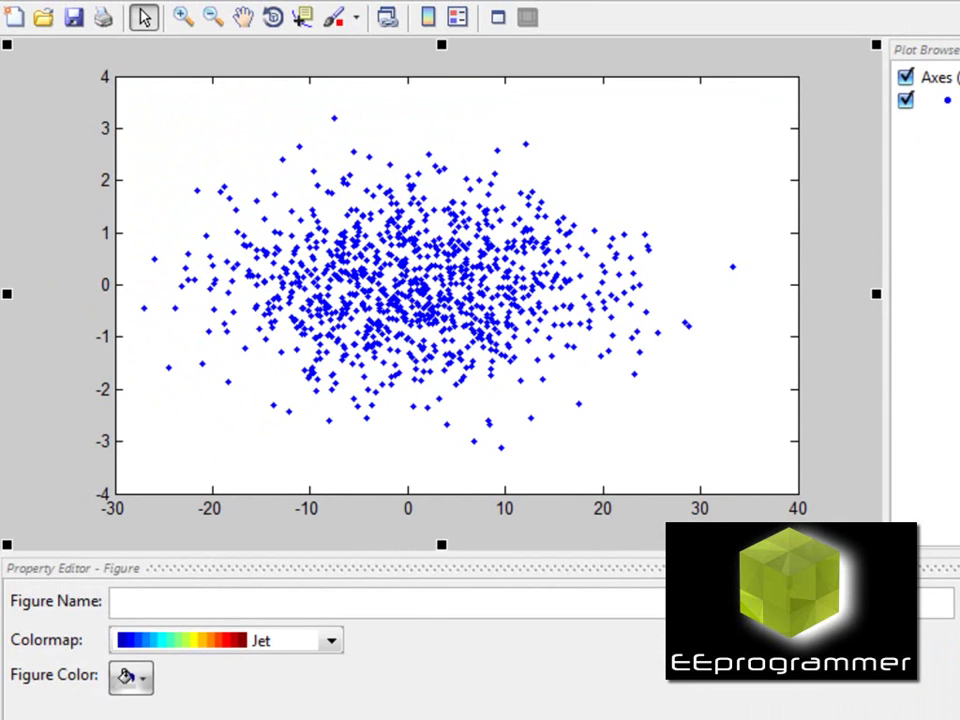
Step: Set the scatter's Y axis limits to -40 and 40 in the Property Editor
{"action": "left_click", "coordinate": [935, 77]}
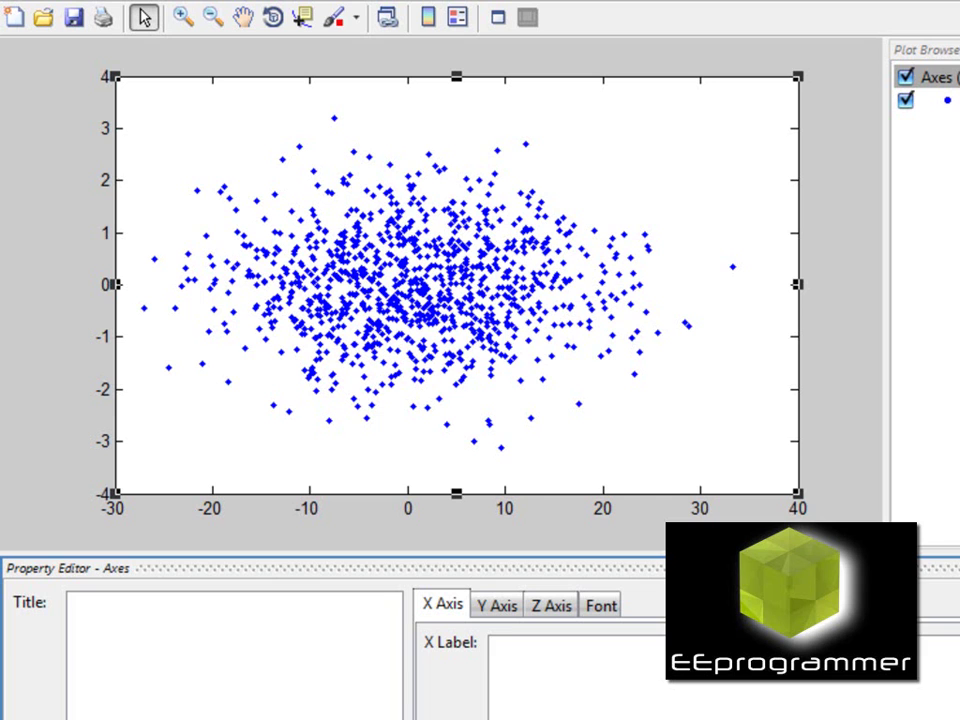
{"action": "left_click", "coordinate": [508, 608]}
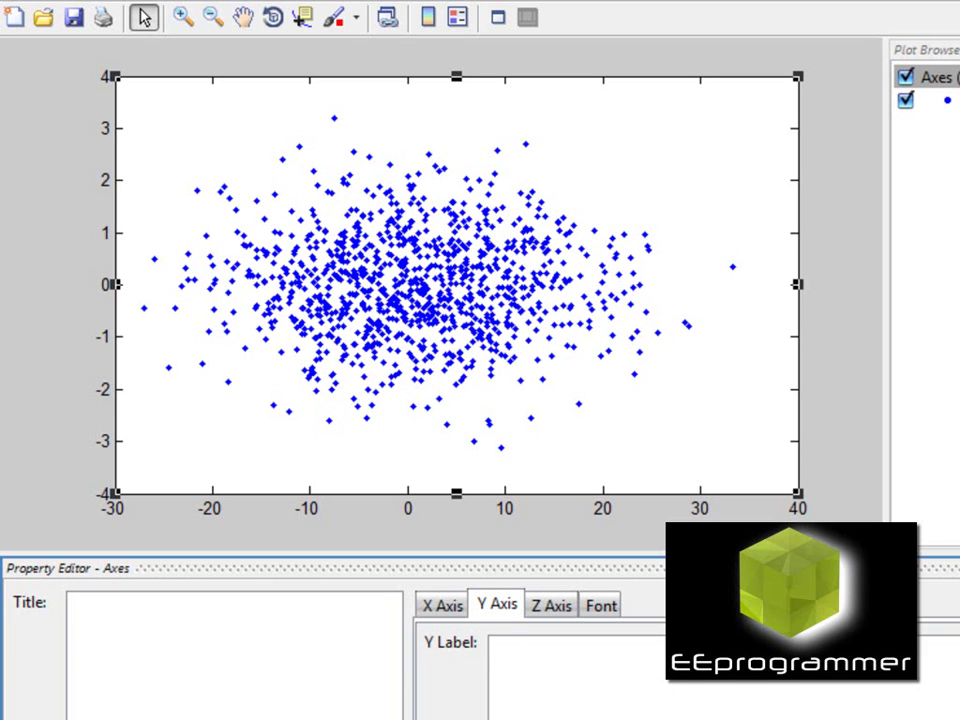
{"action": "key", "text": "Return"}
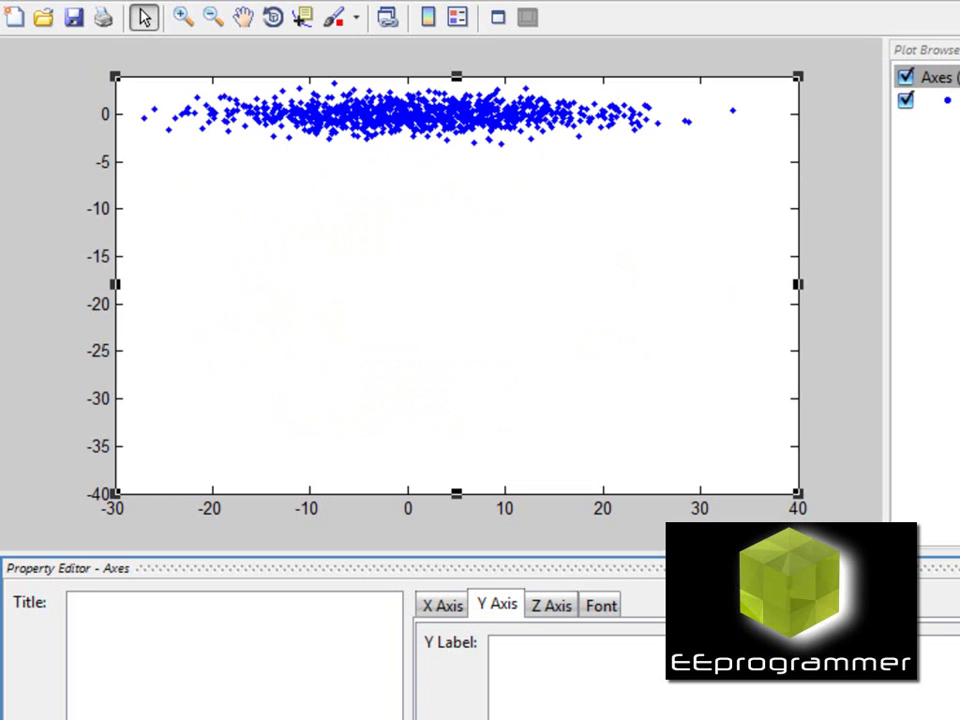
{"action": "key", "text": "Return"}
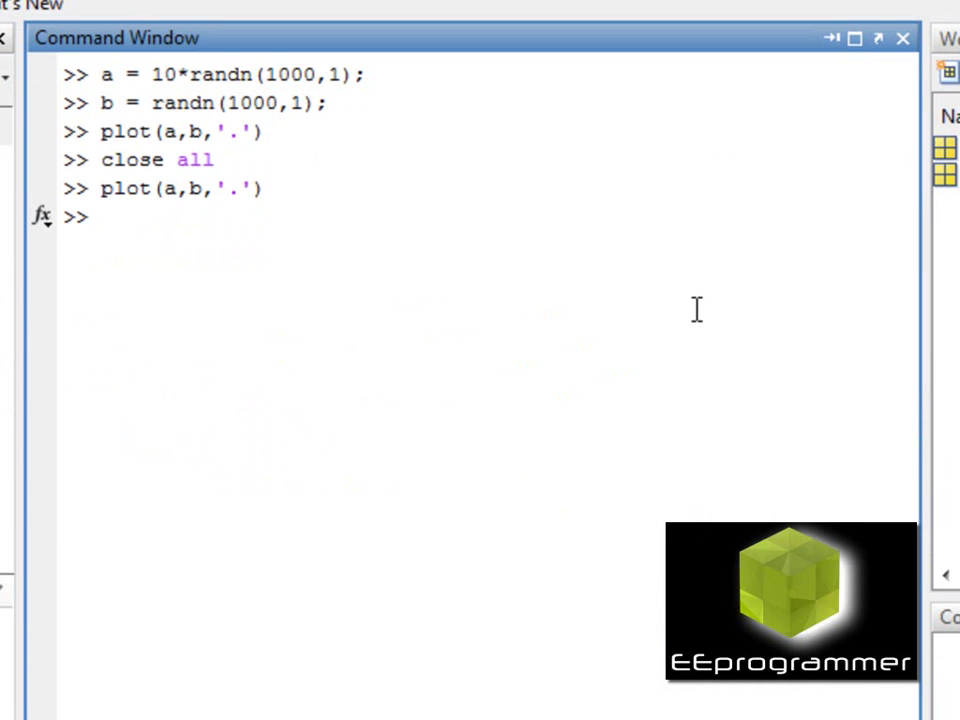
Step: Clear the console and enter R's first row, cosd(75) -sind(75)
{"action": "type", "text": "clc"}
{"action": "key", "text": "Return"}
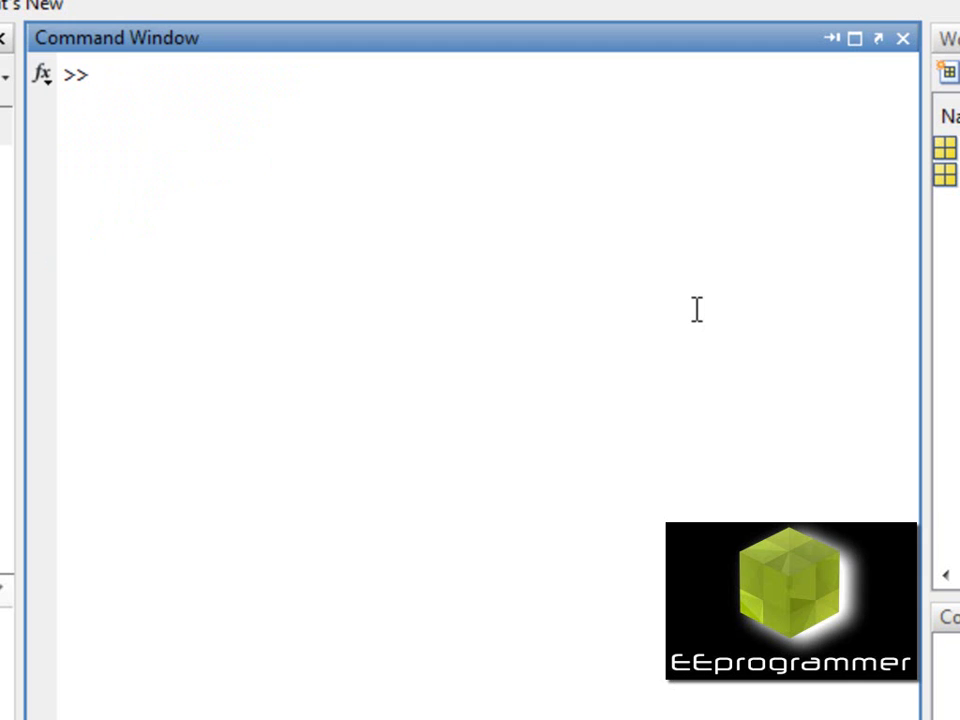
{"action": "type", "text": "R = []"}
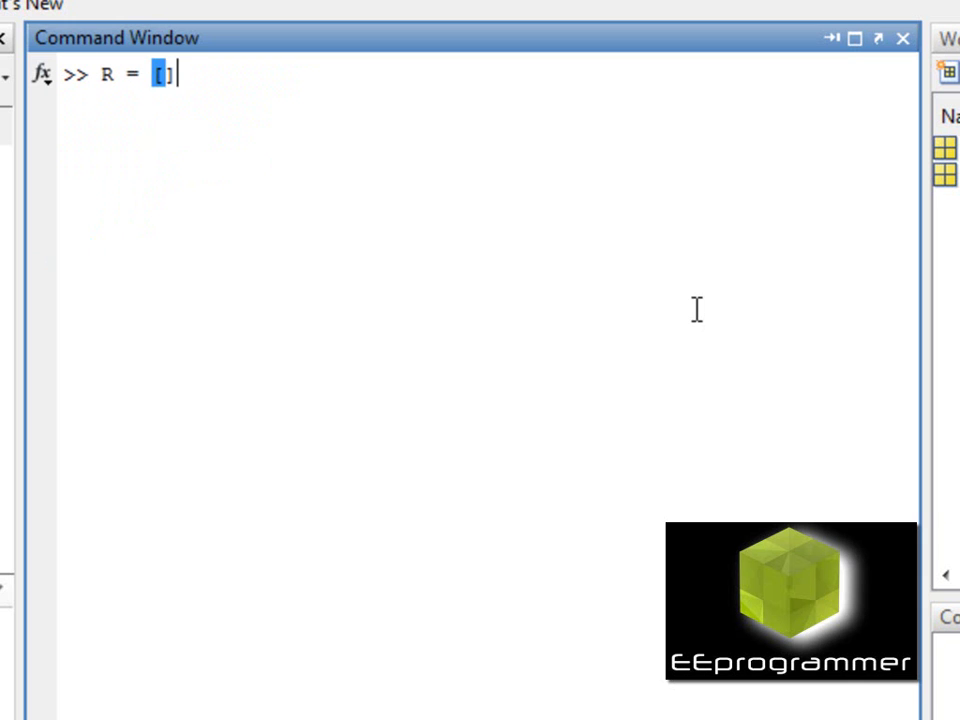
{"action": "key", "text": "Left"}
{"action": "type", "text": "cosd"}
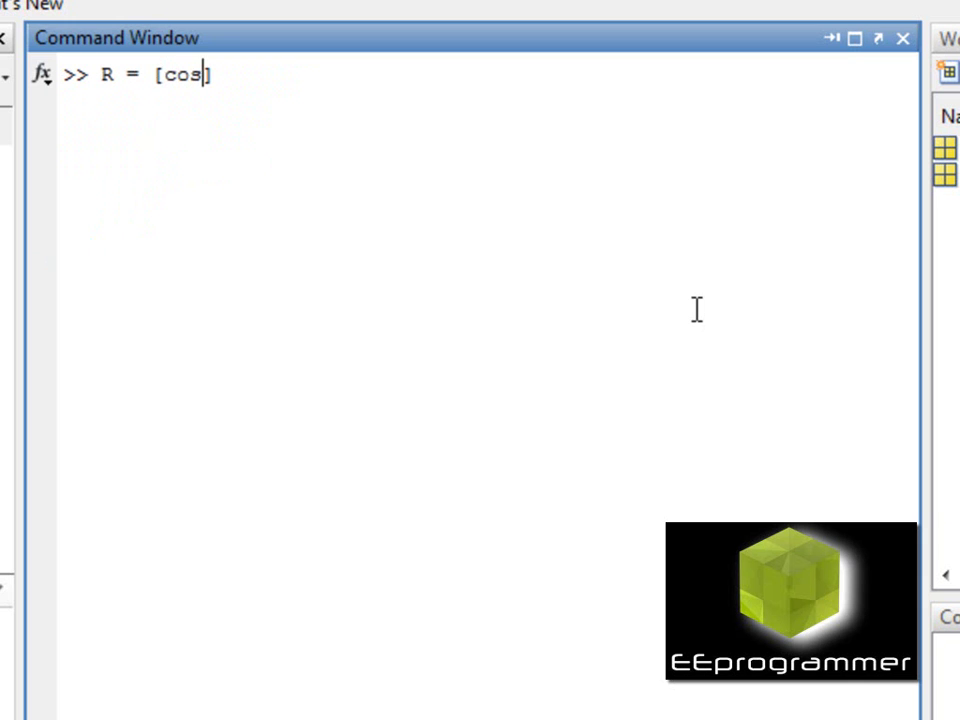
{"action": "type", "text": "()"}
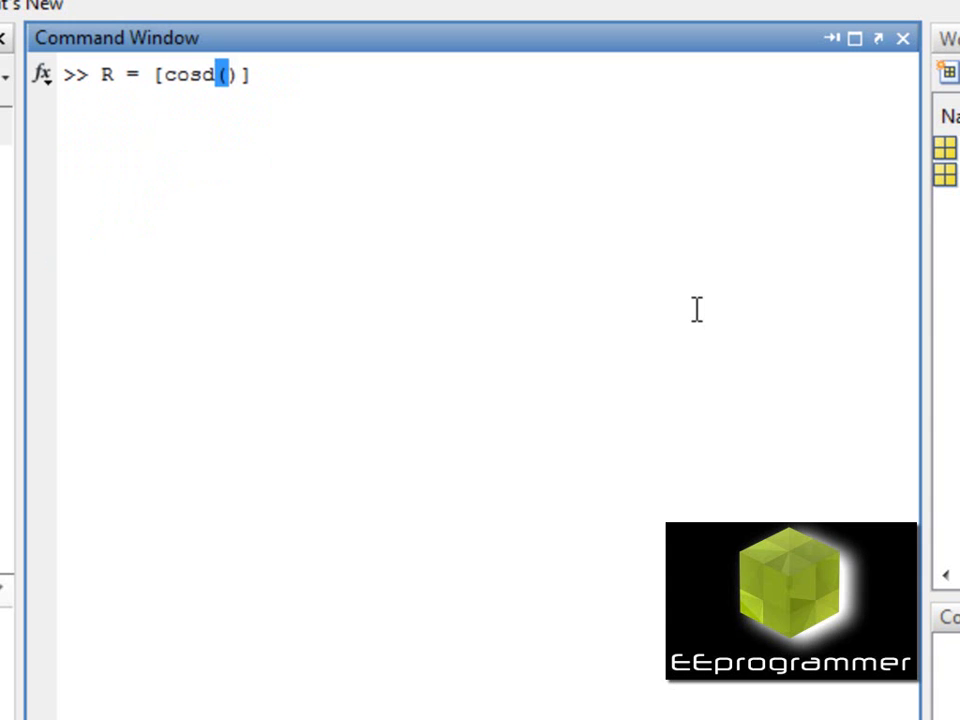
{"action": "key", "text": "Left"}
{"action": "type", "text": "75 "}
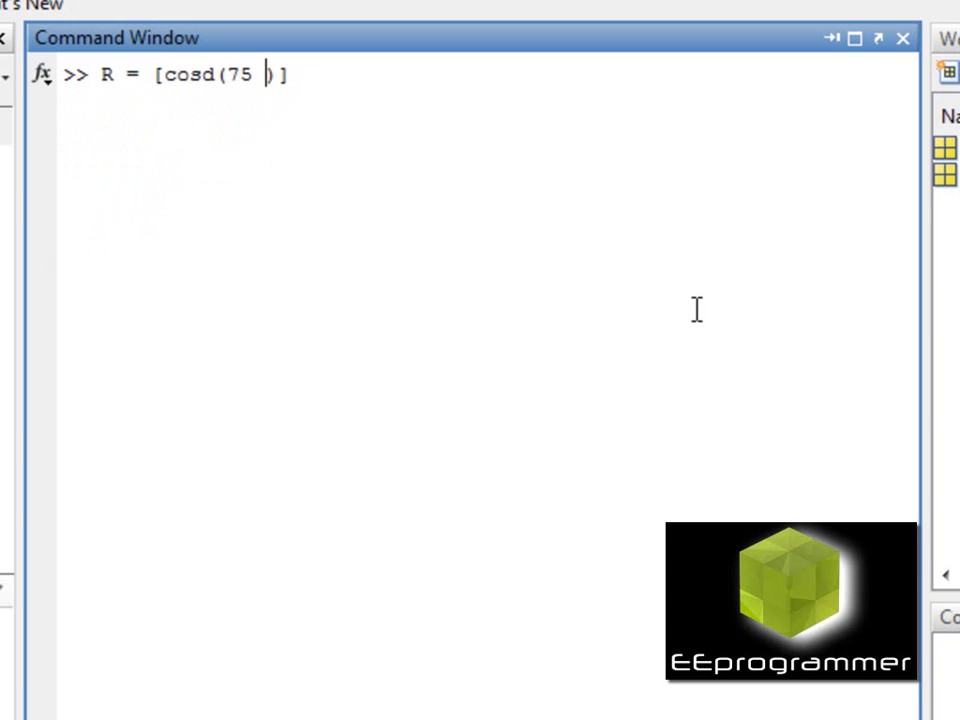
{"action": "type", "text": "-sind"}
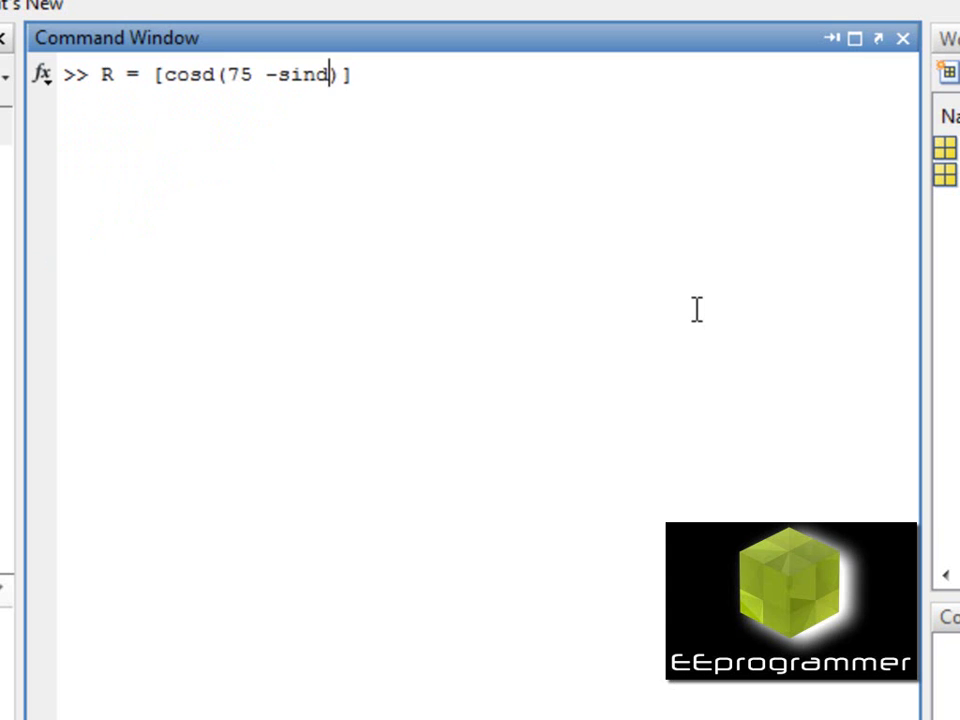
{"action": "type", "text": "(75)"}
{"action": "key", "text": "Left"}
{"action": "type", "text": "75"}
{"action": "key", "text": "Left"}
{"action": "key", "text": "Left"}
{"action": "key", "text": "Left"}
{"action": "key", "text": "Left"}
{"action": "key", "text": "Left"}
{"action": "key", "text": "Left"}
{"action": "key", "text": "Left"}
{"action": "key", "text": "Left"}
{"action": "key", "text": "Left"}
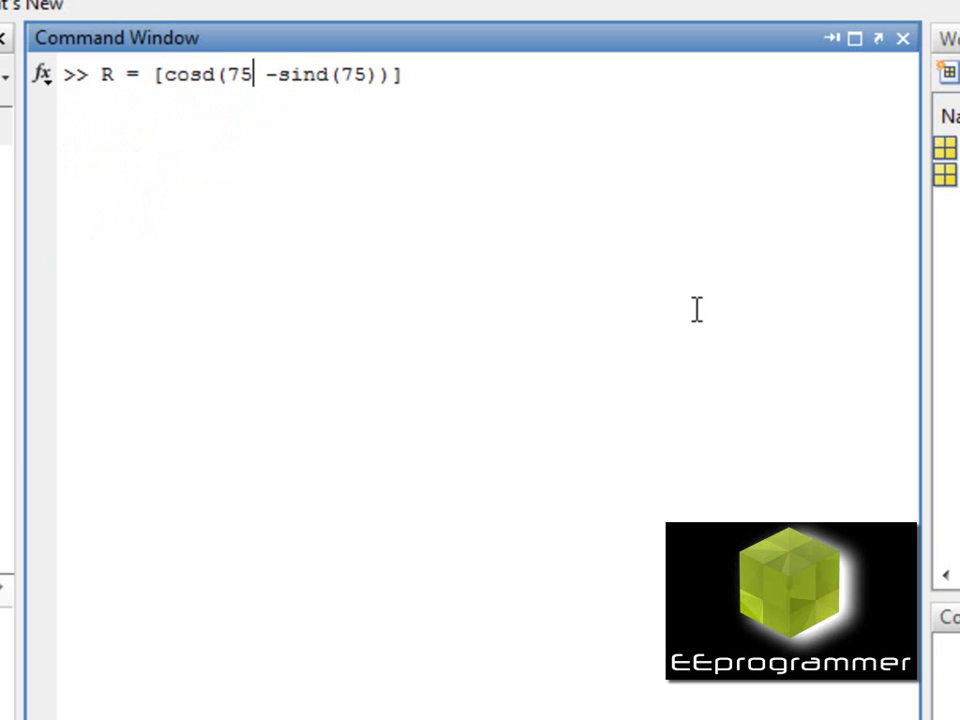
{"action": "type", "text": ")"}
{"action": "key", "text": "Right"}
{"action": "key", "text": "Right"}
{"action": "key", "text": "Right"}
{"action": "key", "text": "Right"}
{"action": "key", "text": "Right"}
{"action": "key", "text": "Right"}
{"action": "key", "text": "Right"}
{"action": "key", "text": "Right"}
{"action": "key", "text": "Right"}
{"action": "key", "text": "Right"}
{"action": "key", "text": "Right"}
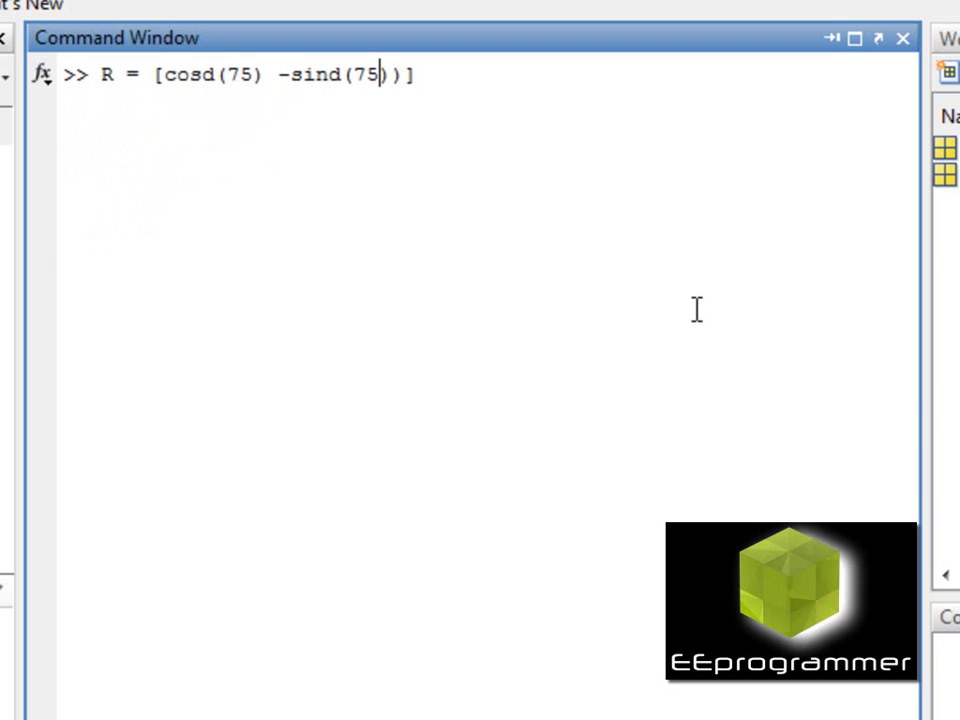
{"action": "key", "text": "BackSpace"}
Step: Finish R with the second row sind(75) cosd(75) and run the definition
{"action": "type", "text": "; siu"}
{"action": "key", "text": "BackSpace"}
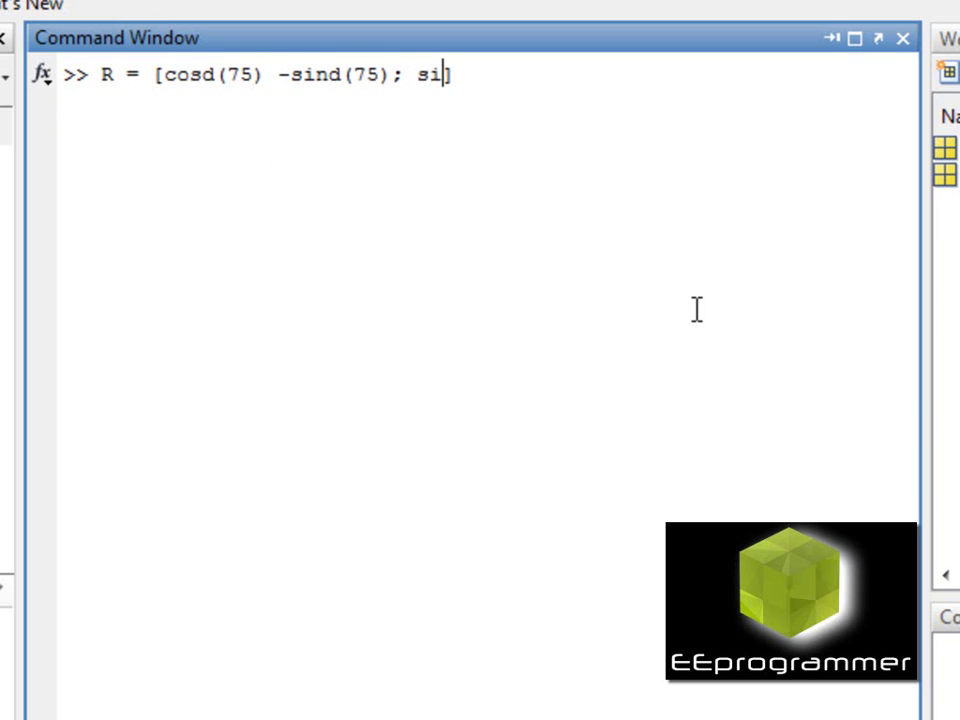
{"action": "type", "text": "nd()"}
{"action": "key", "text": "Left"}
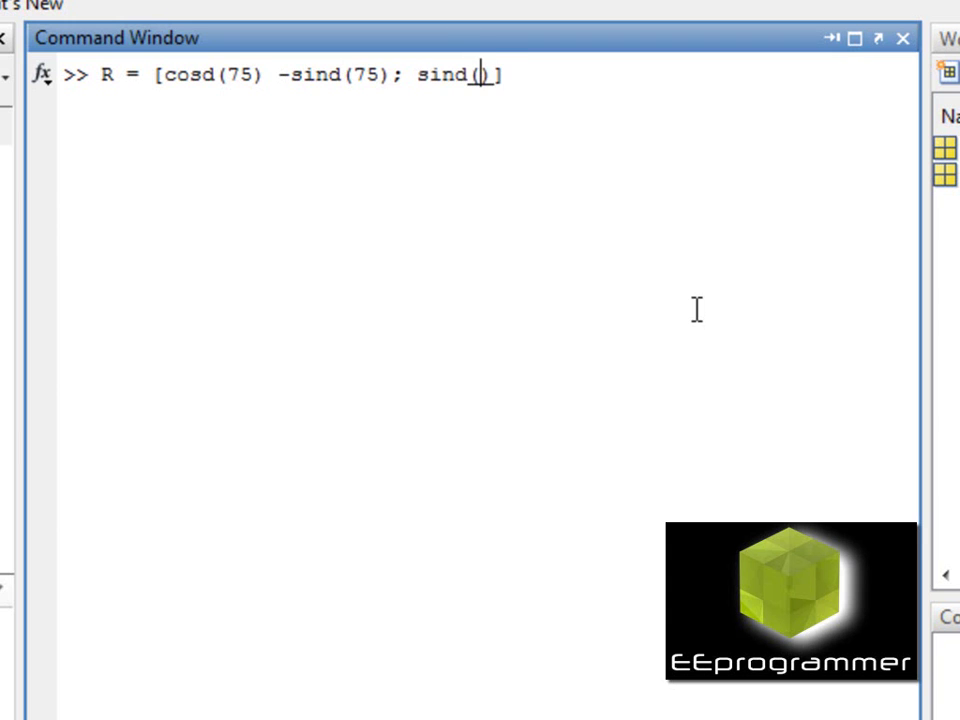
{"action": "type", "text": "75"}
{"action": "key", "text": "Right"}
{"action": "type", "text": "co"}
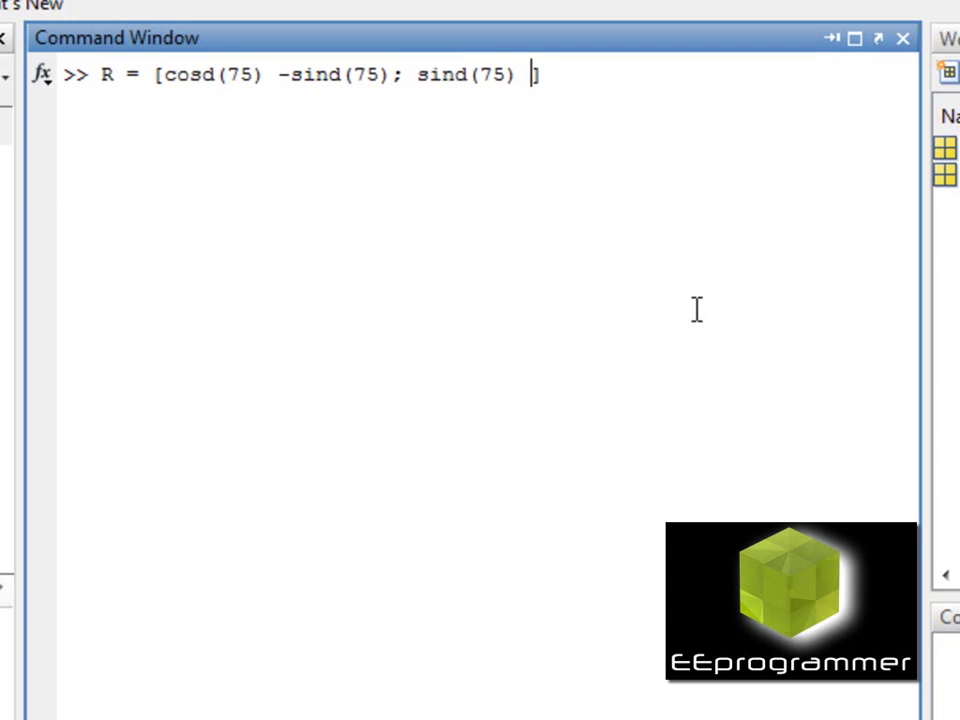
{"action": "type", "text": "n"}
{"action": "key", "text": "BackSpace"}
{"action": "type", "text": "sd()"}
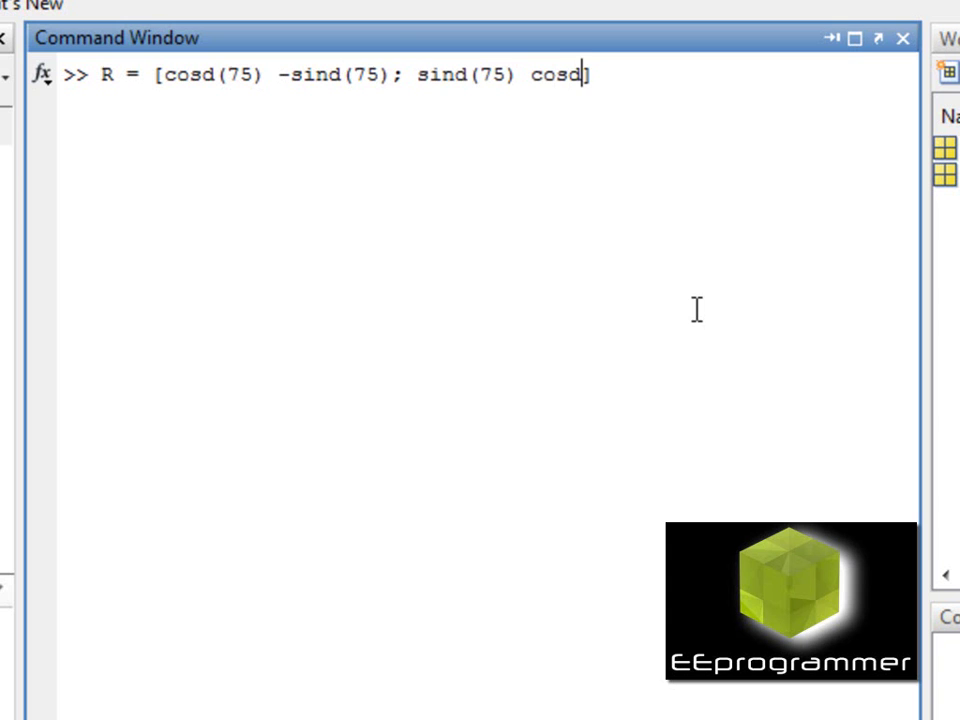
{"action": "key", "text": "Left"}
{"action": "type", "text": "75"}
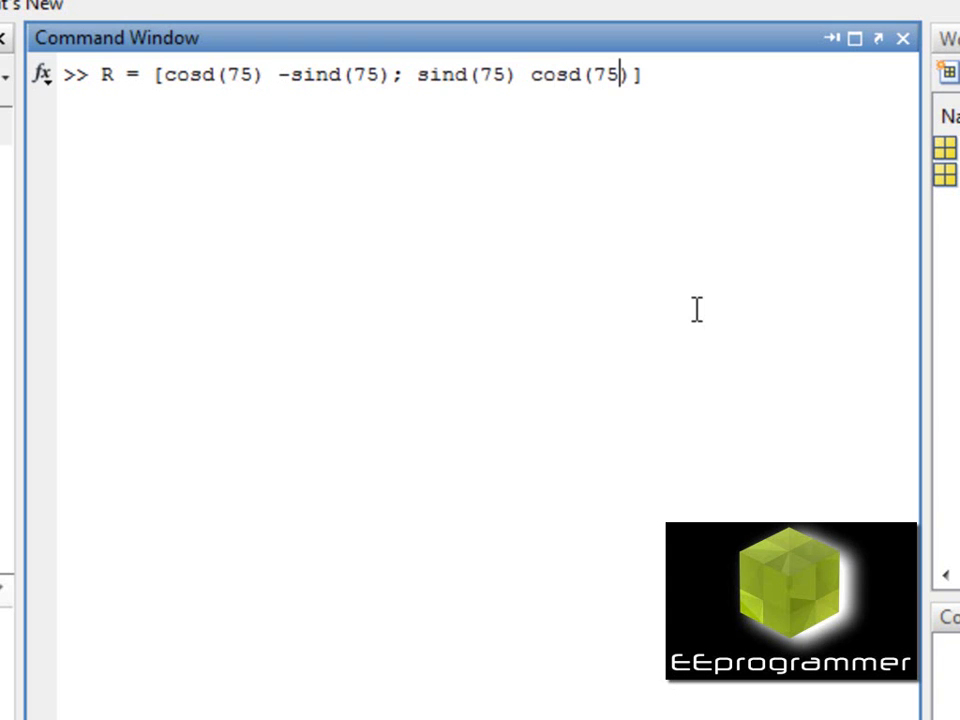
{"action": "key", "text": "Right"}
{"action": "key", "text": "Right"}
{"action": "key", "text": "Return"}
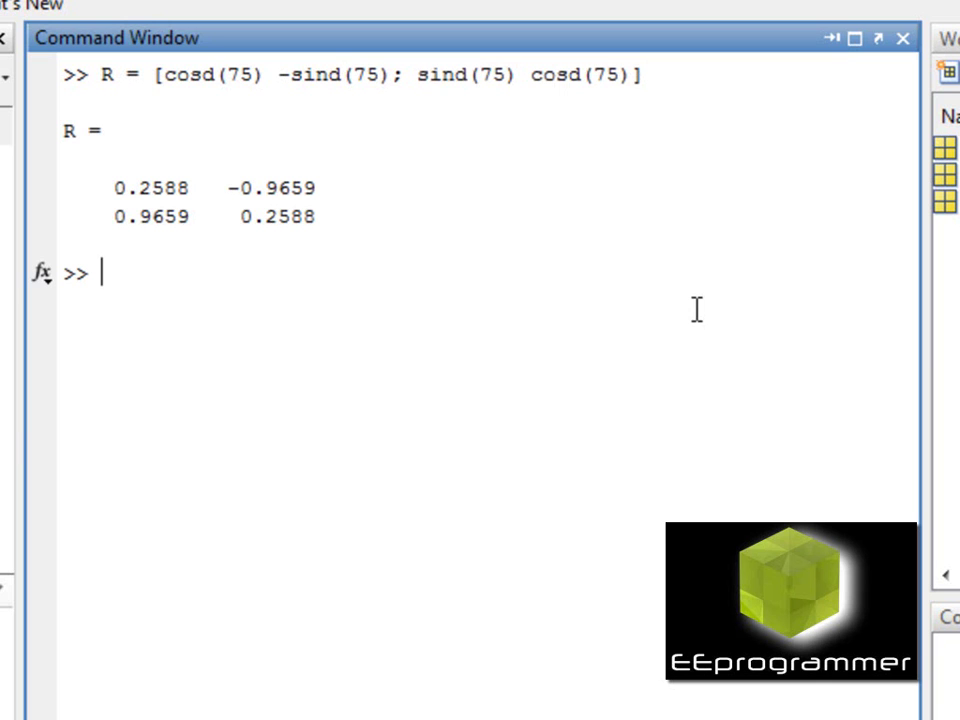
Step: Compute G = R*[a,b]' and check that size(G) is 2 by 1000
{"action": "type", "text": "G = R"}
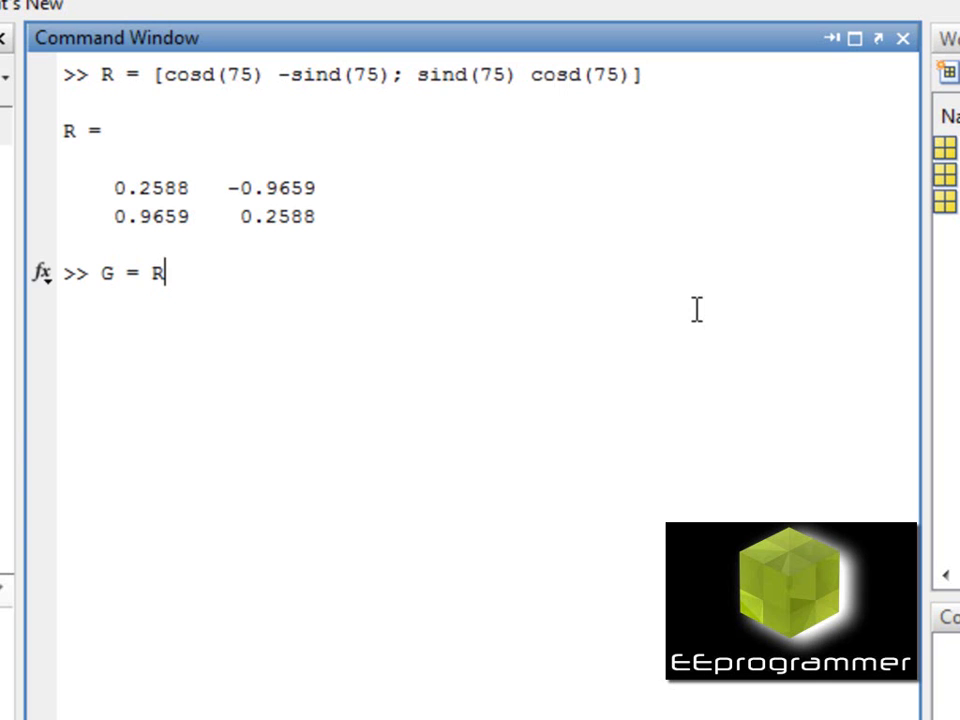
{"action": "type", "text": "*[a"}
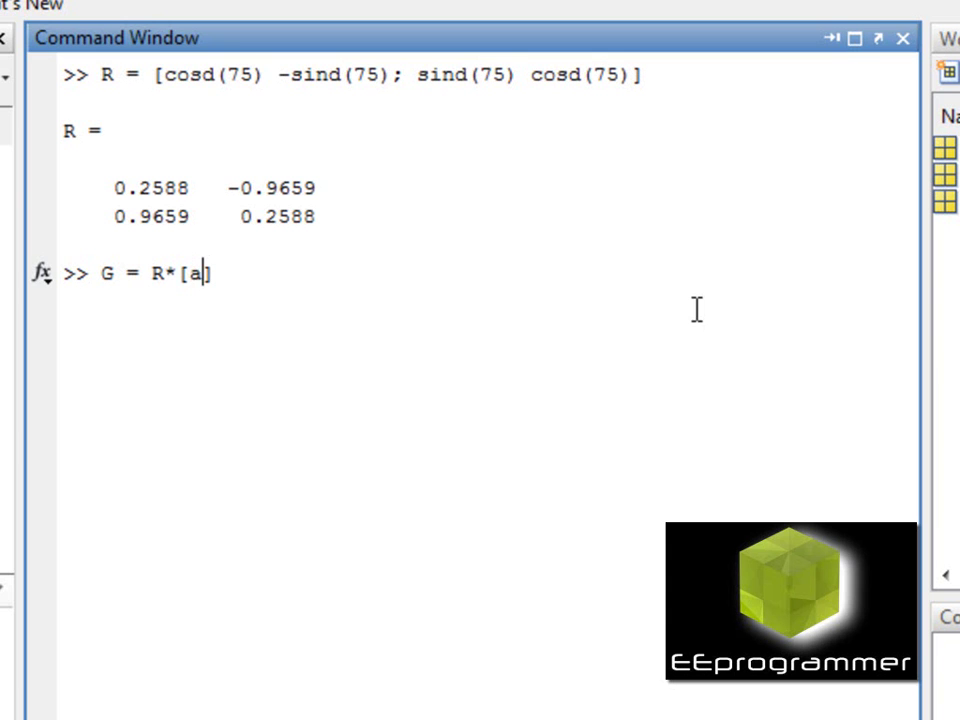
{"action": "type", "text": ",b"}
{"action": "type", "text": "';"}
{"action": "key", "text": "Return"}
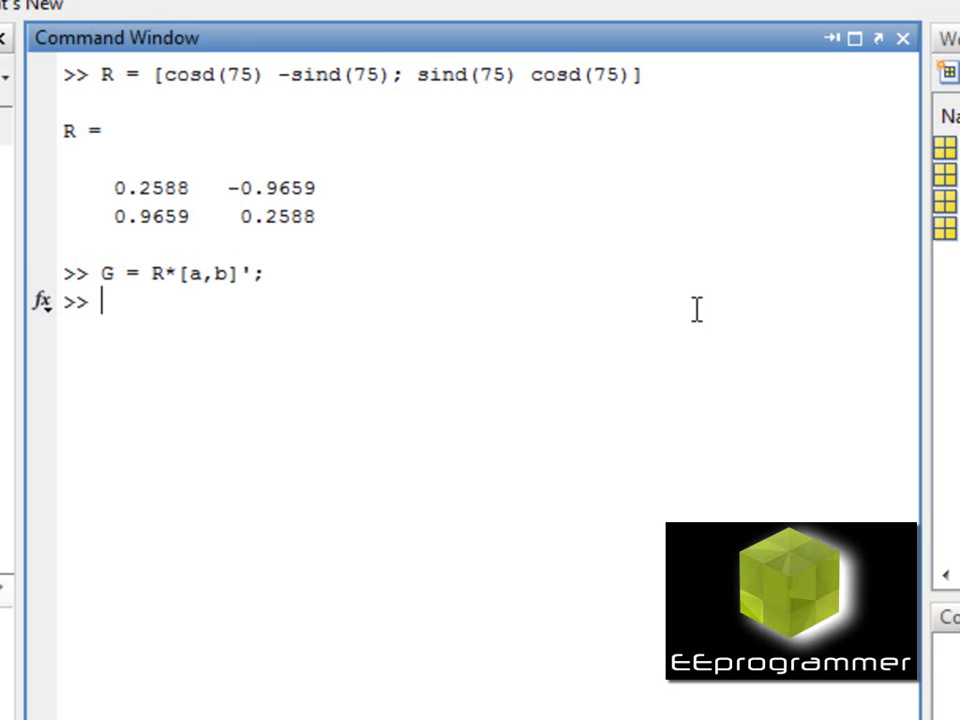
{"action": "type", "text": "size(G)"}
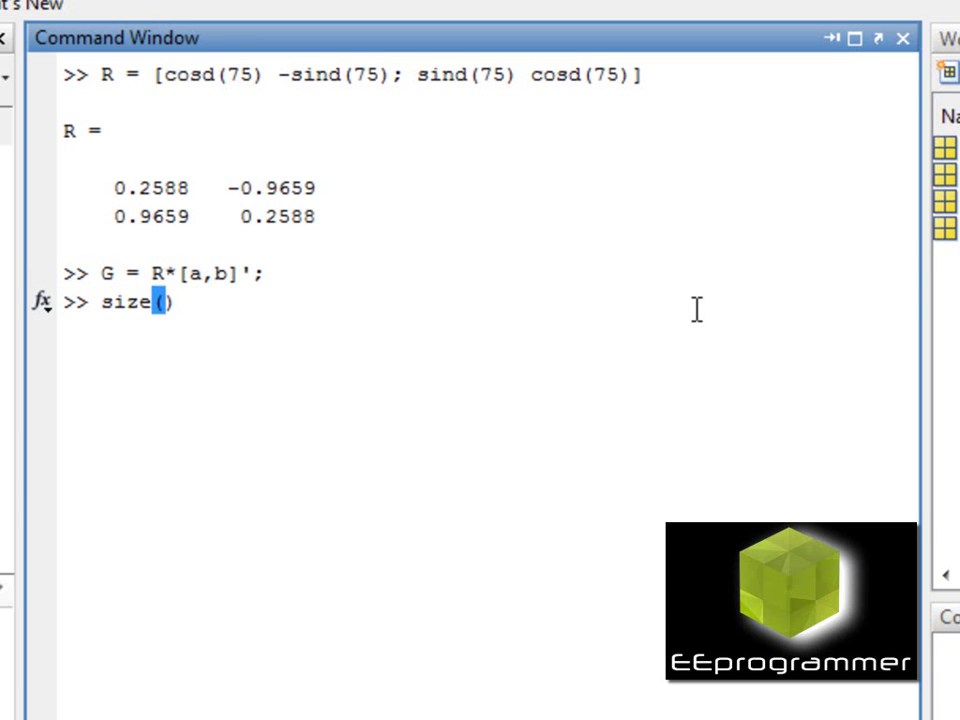
{"action": "key", "text": "Left"}
{"action": "type", "text": "G"}
{"action": "key", "text": "Return"}
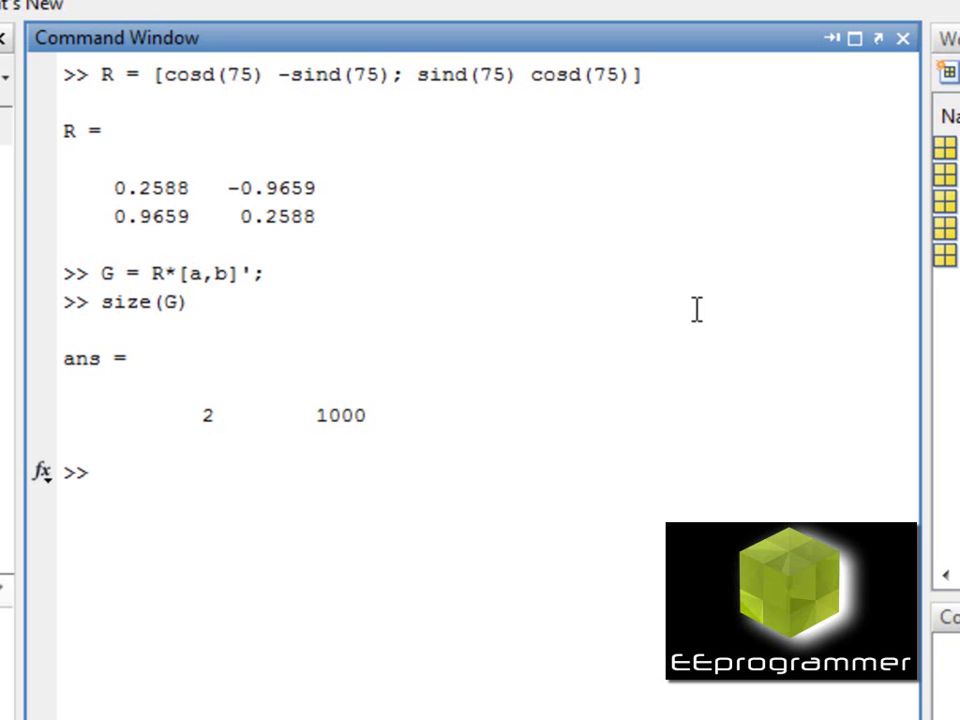
Step: Split G's rows into x = G(1,:) and y = G(2,:)
{"action": "type", "text": "x = G()"}
{"action": "key", "text": "Left"}
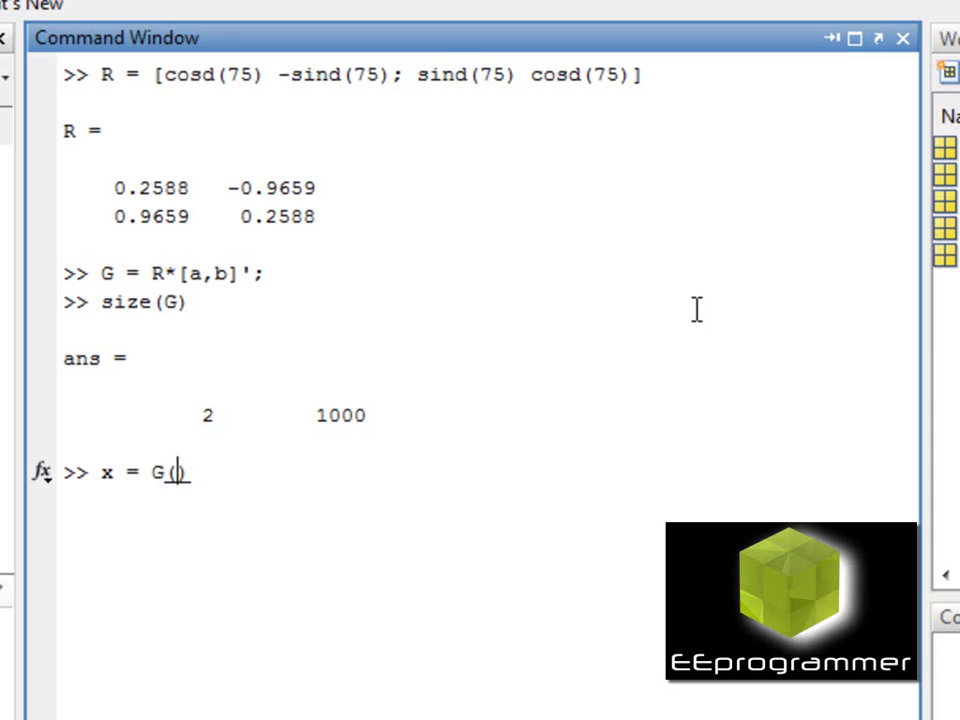
{"action": "type", "text": "1,:"}
{"action": "key", "text": "Right"}
{"action": "type", "text": ";"}
{"action": "key", "text": "Return"}
{"action": "type", "text": "y ="}
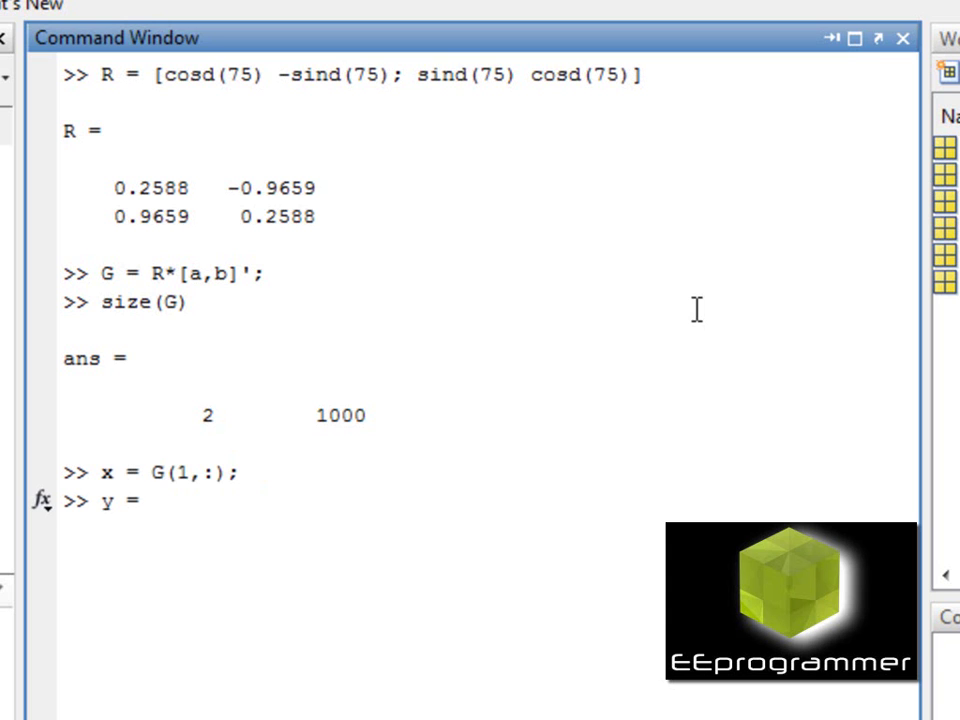
{"action": "type", "text": " G()"}
{"action": "key", "text": "Left"}
{"action": "type", "text": "2,:"}
{"action": "key", "text": "Right"}
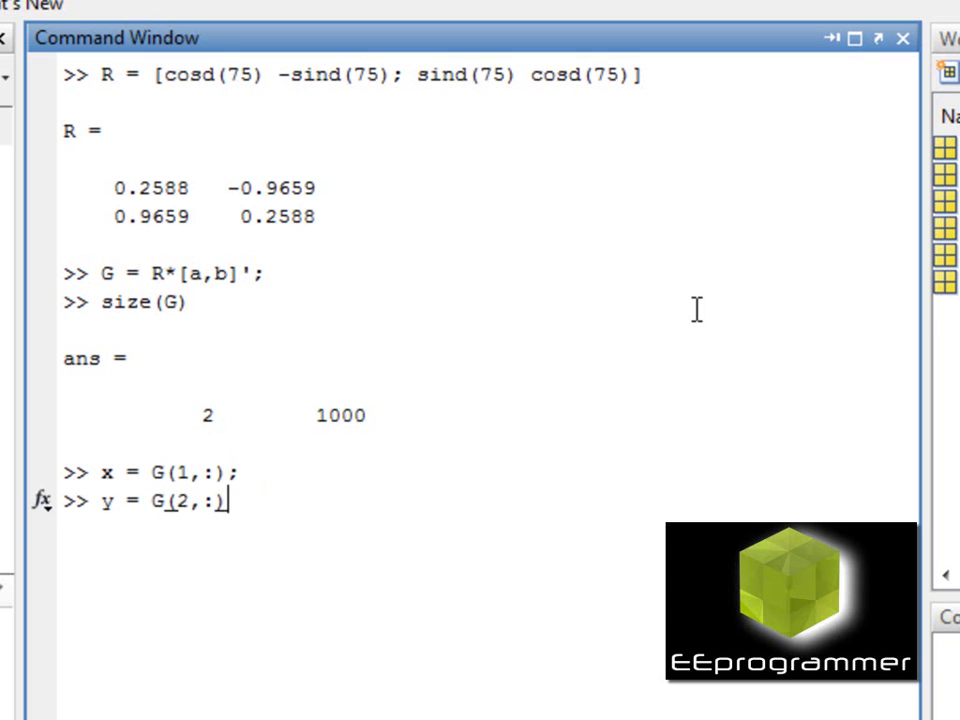
{"action": "type", "text": ";"}
{"action": "key", "text": "Return"}
Step: Clear the console, turn hold on, and plot x against y with 'g.' green dots
{"action": "type", "text": "clc"}
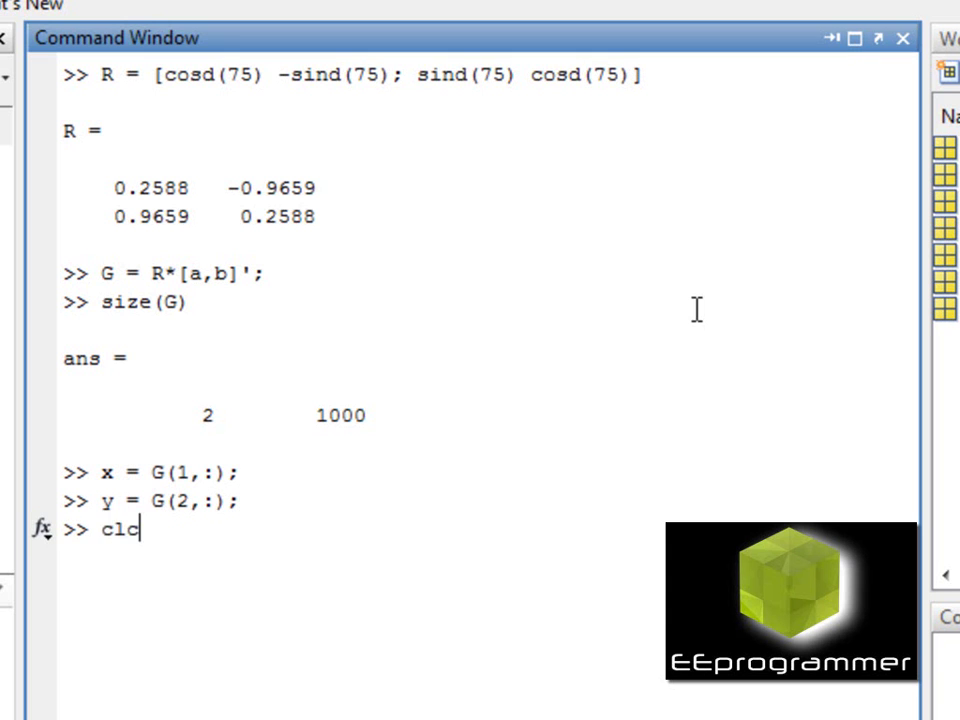
{"action": "key", "text": "Return"}
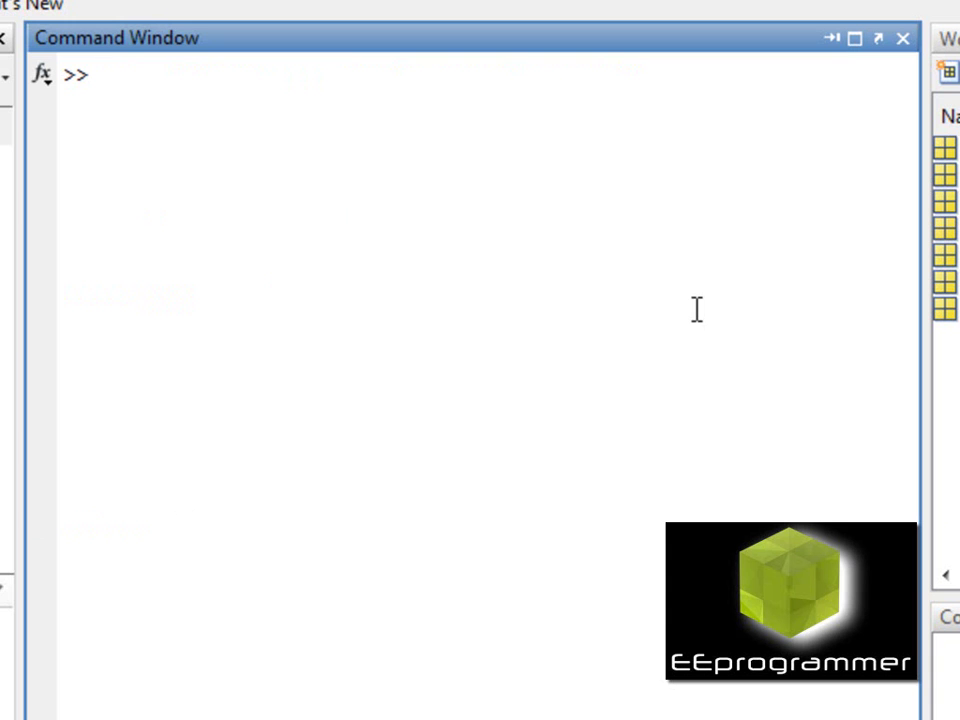
{"action": "type", "text": "hold on"}
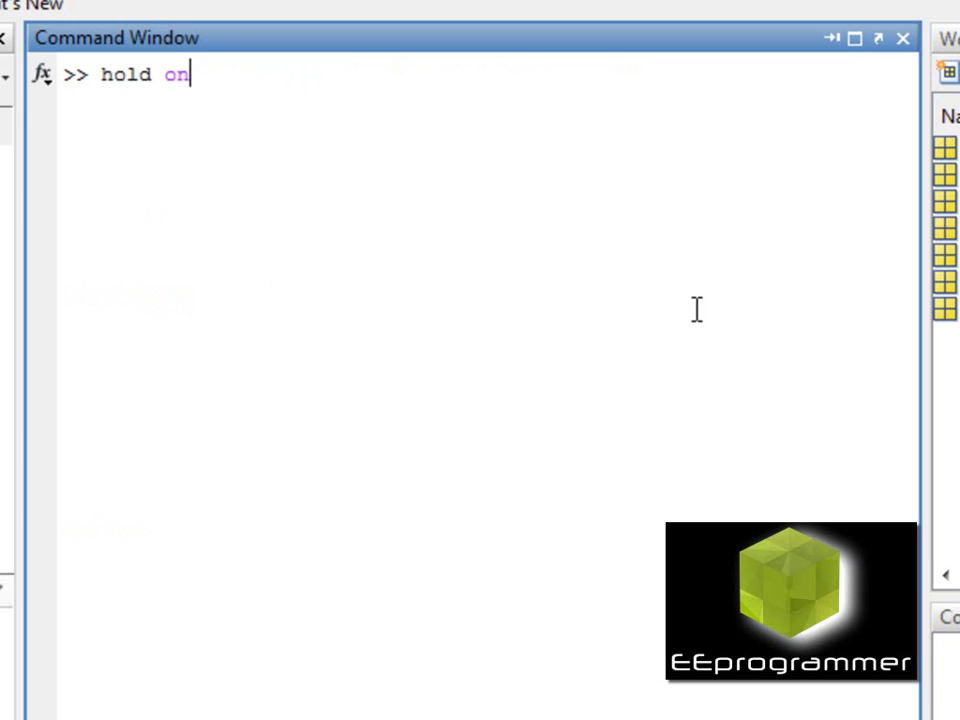
{"action": "key", "text": "Return"}
{"action": "type", "text": "plot9)"}
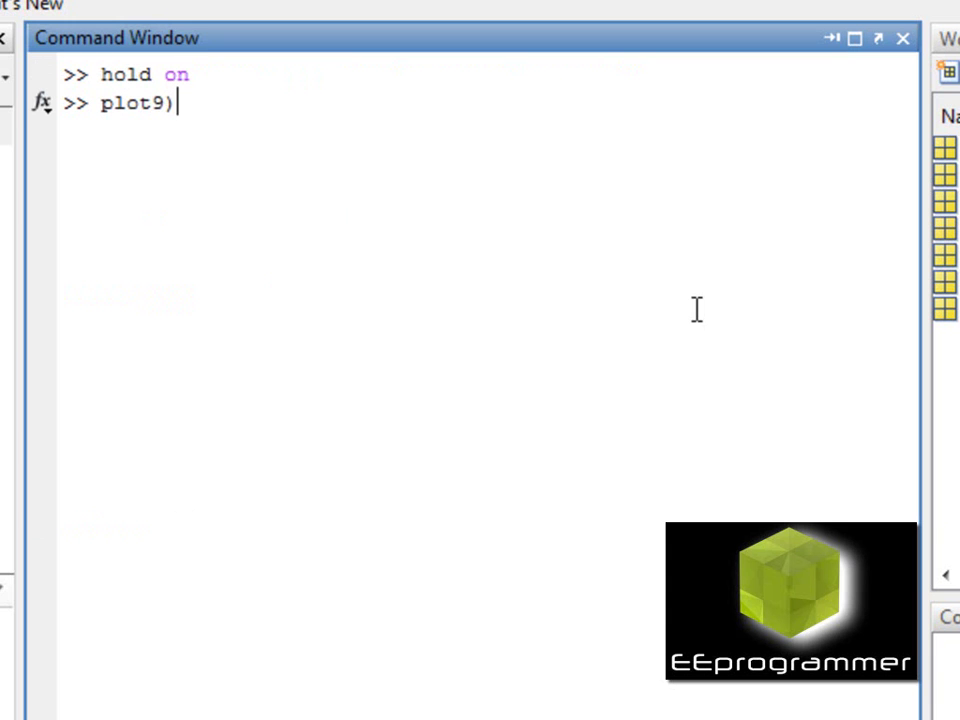
{"action": "key", "text": "BackSpace"}
{"action": "key", "text": "BackSpace"}
{"action": "type", "text": "()"}
{"action": "key", "text": "Left"}
{"action": "type", "text": "x,y,''"}
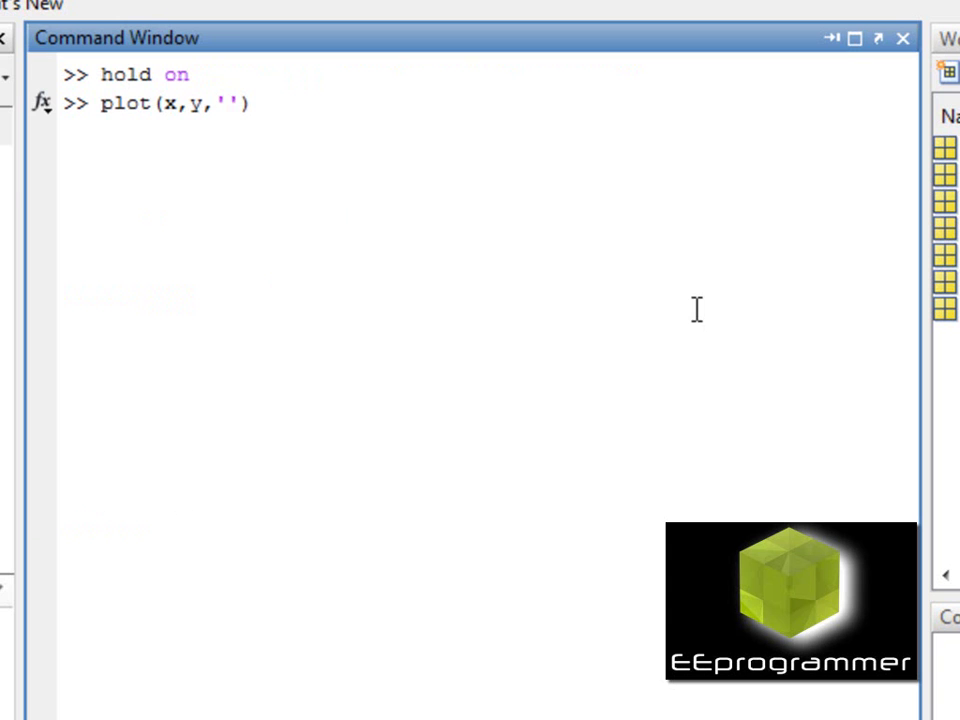
{"action": "key", "text": "Left"}
{"action": "type", "text": "g."}
{"action": "key", "text": "Return"}
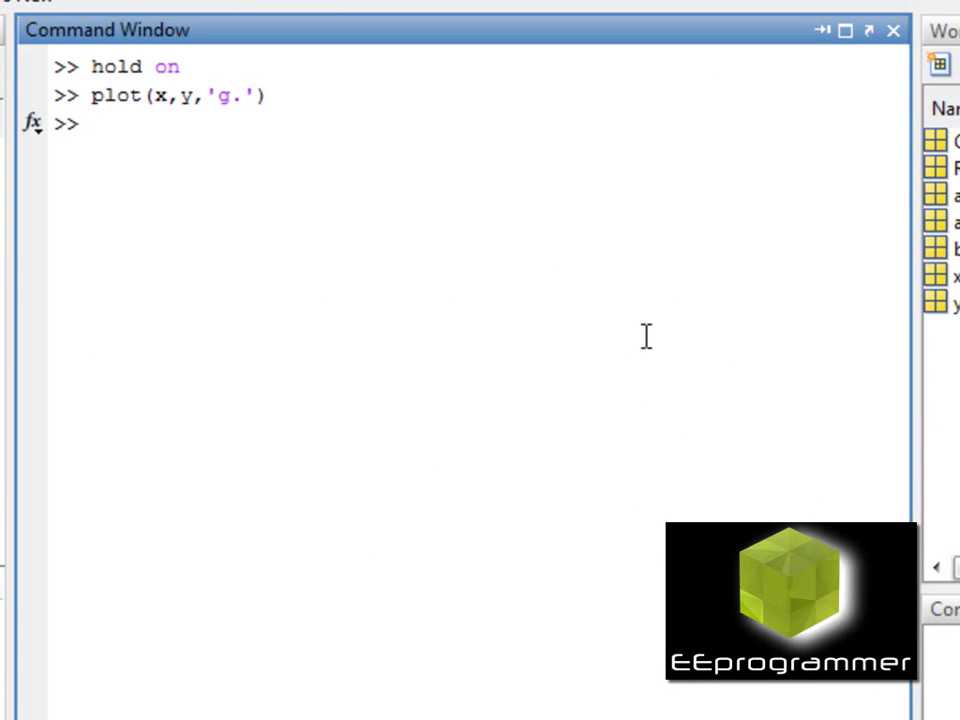
Step: Run [COEFF] = princomp([x;y]') and display R to compare the two matrices
{"action": "type", "text": "[]"}
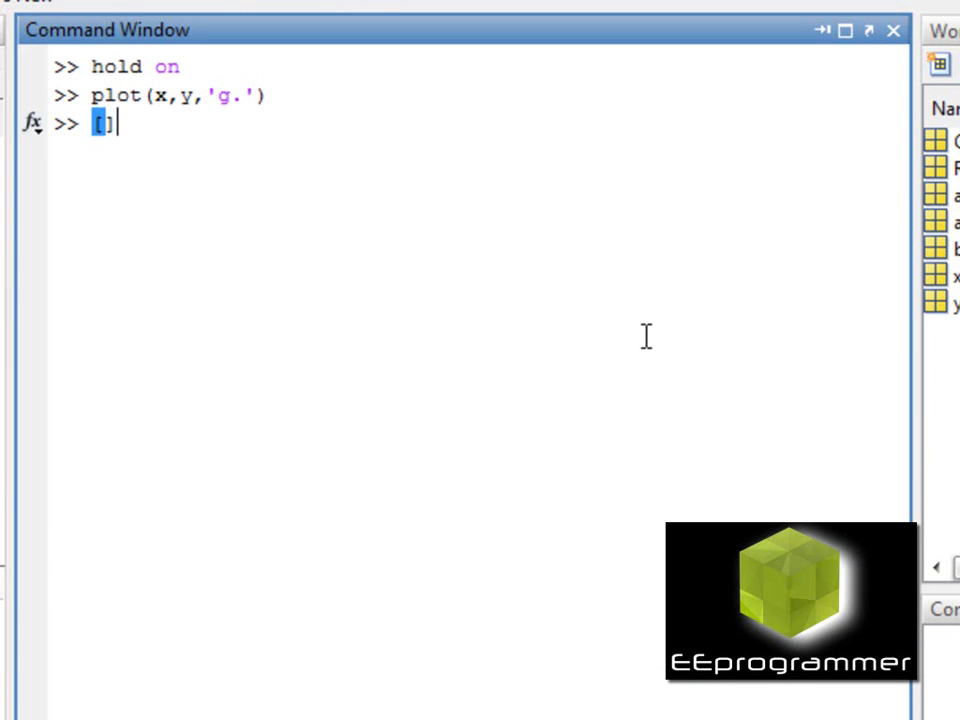
{"action": "key", "text": "Left"}
{"action": "type", "text": "COEF"}
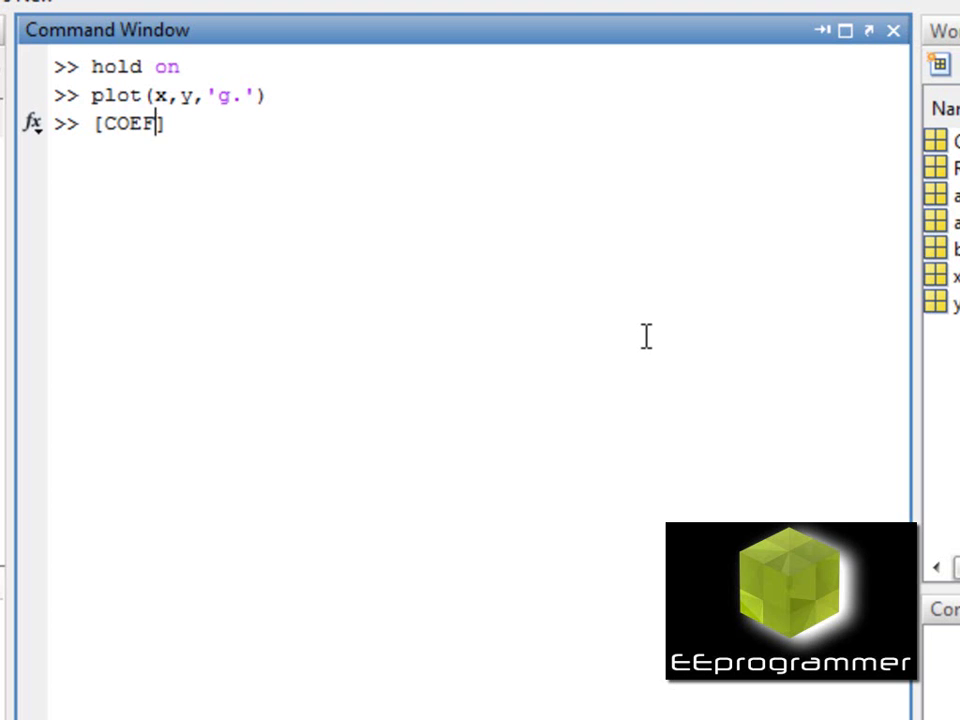
{"action": "type", "text": "F"}
{"action": "key", "text": "Right"}
{"action": "type", "text": "= princi"}
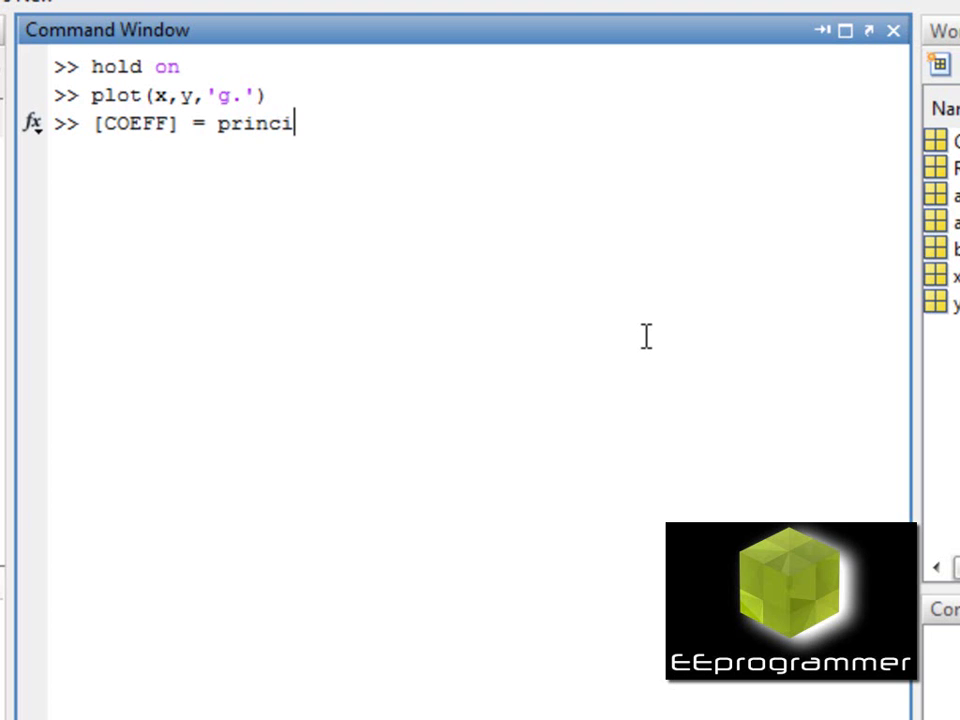
{"action": "key", "text": "BackSpace"}
{"action": "type", "text": "omp()"}
{"action": "key", "text": "Left"}
{"action": "type", "text": "[]"}
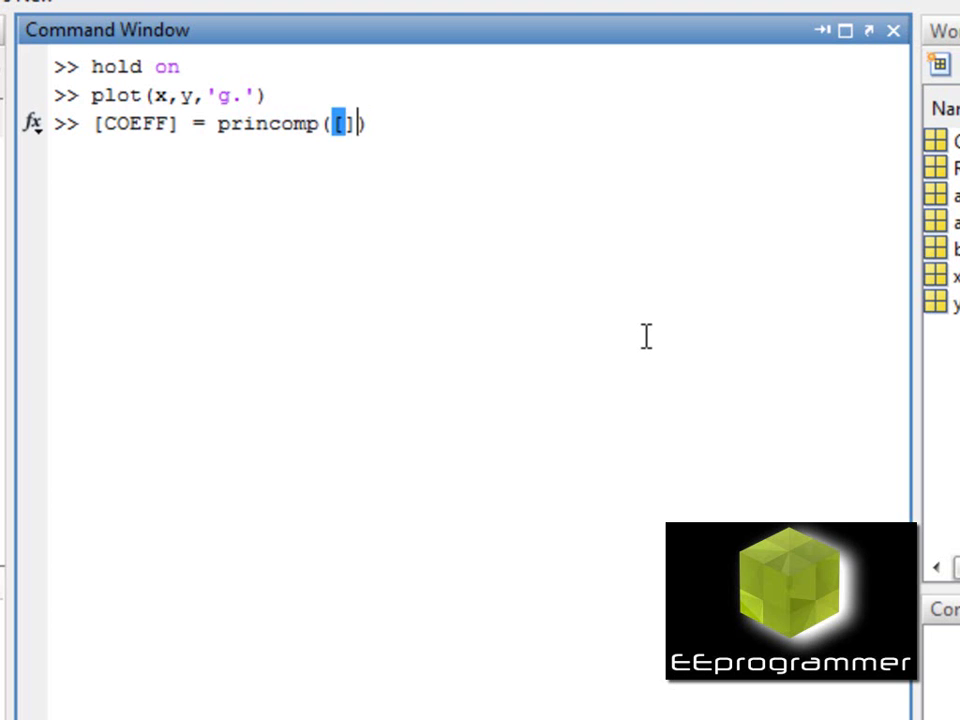
{"action": "key", "text": "Left"}
{"action": "type", "text": "x;y"}
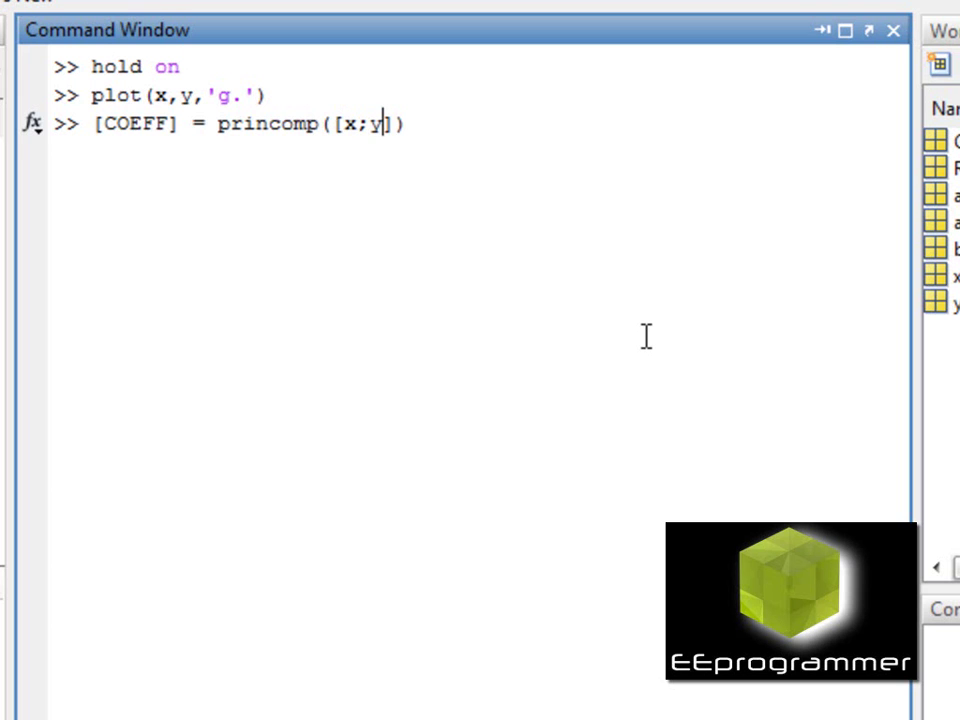
{"action": "key", "text": "Right"}
{"action": "type", "text": "'"}
{"action": "key", "text": "Return"}
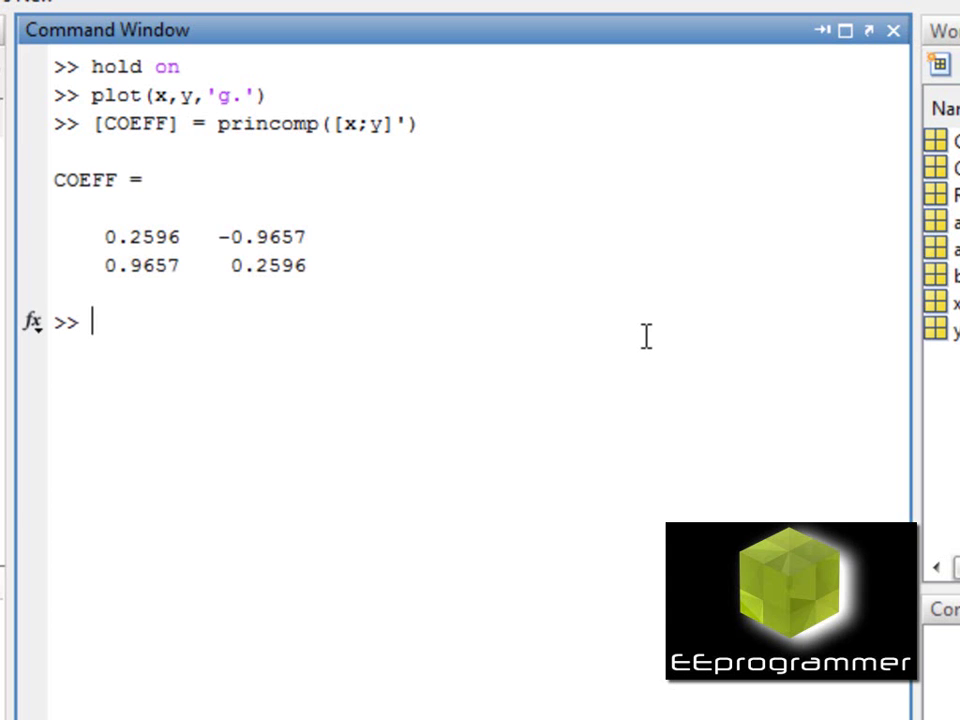
{"action": "type", "text": "R"}
{"action": "key", "text": "Return"}
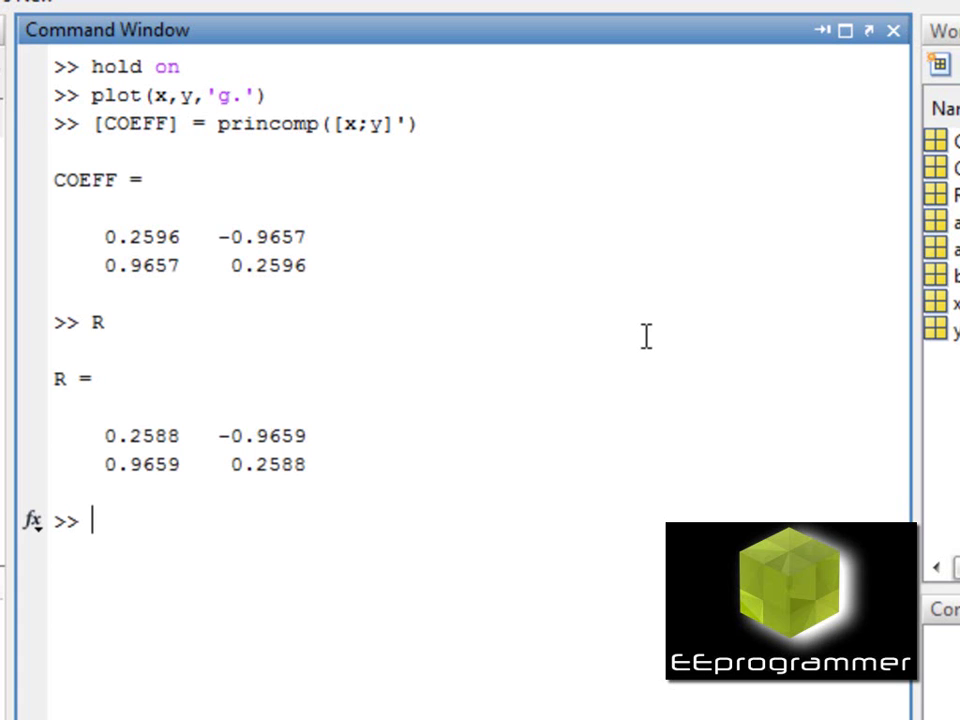
Step: Check that size([x;y]') returns 1000 by 2
{"action": "type", "text": "size()"}
{"action": "key", "text": "Left"}
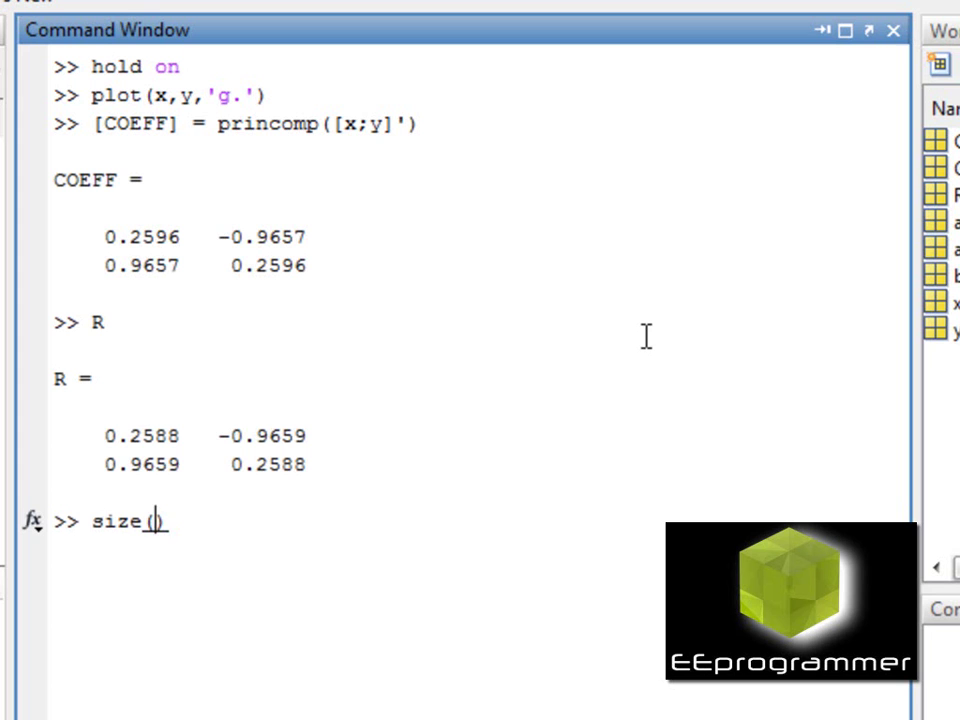
{"action": "type", "text": "[]"}
{"action": "type", "text": "x;y"}
{"action": "key", "text": "Right"}
{"action": "type", "text": "'"}
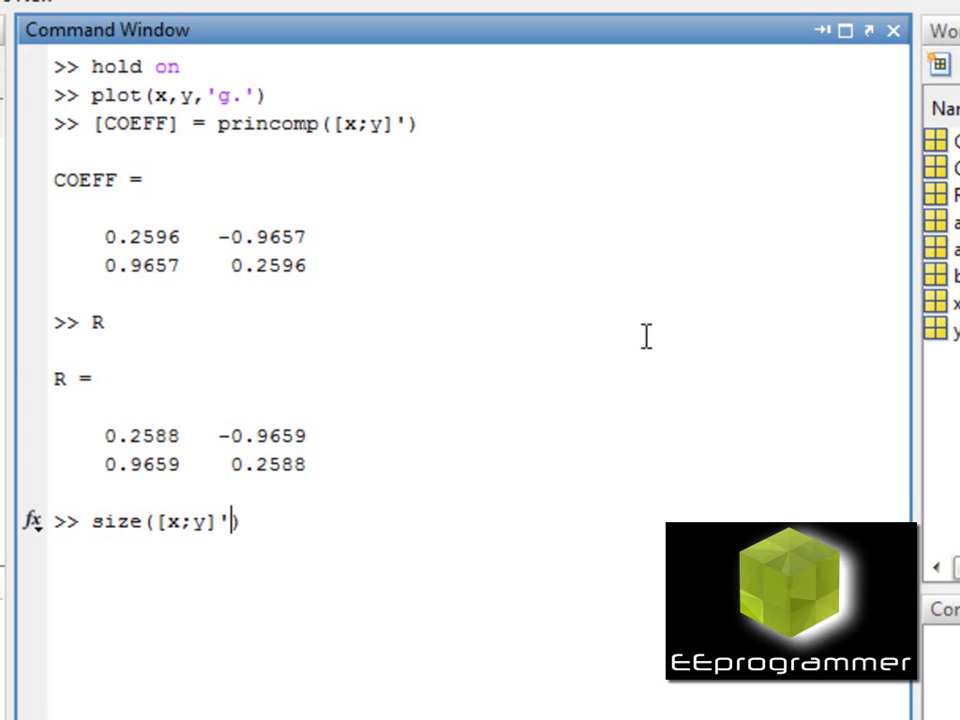
{"action": "key", "text": "Return"}
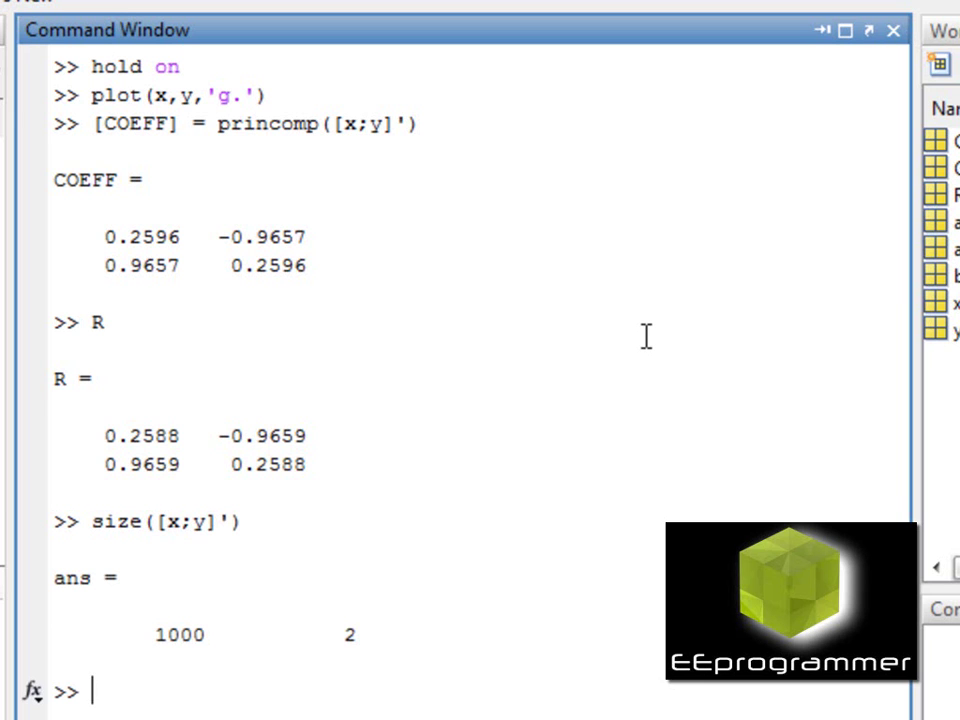
Step: Clear the console and redefine y as G(2,:) + 10
{"action": "type", "text": "clc"}
{"action": "key", "text": "Return"}
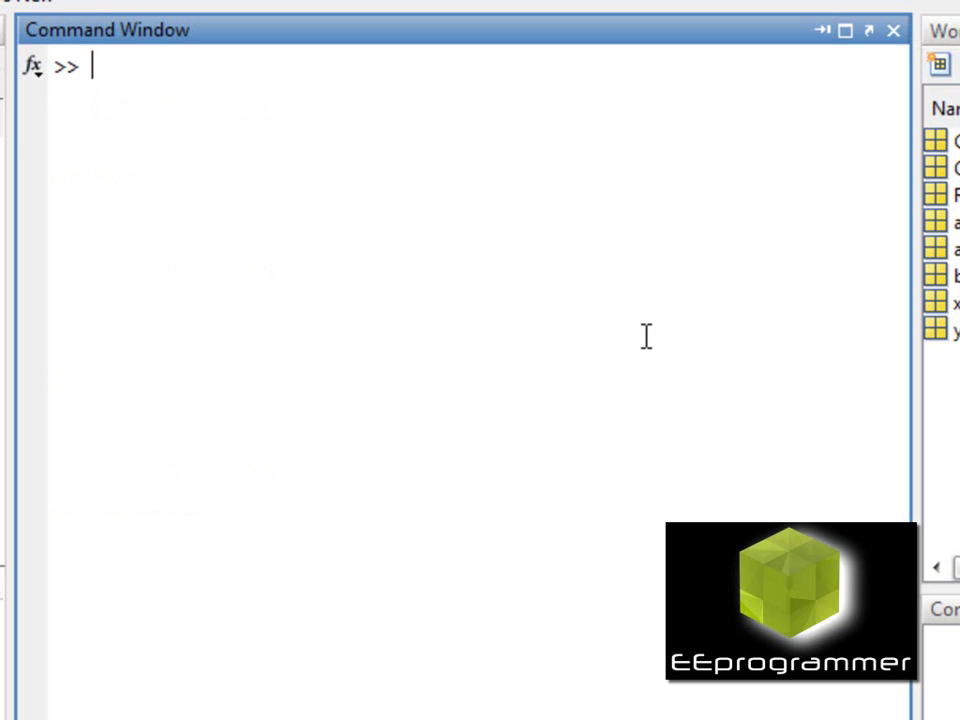
{"action": "type", "text": "y = G()"}
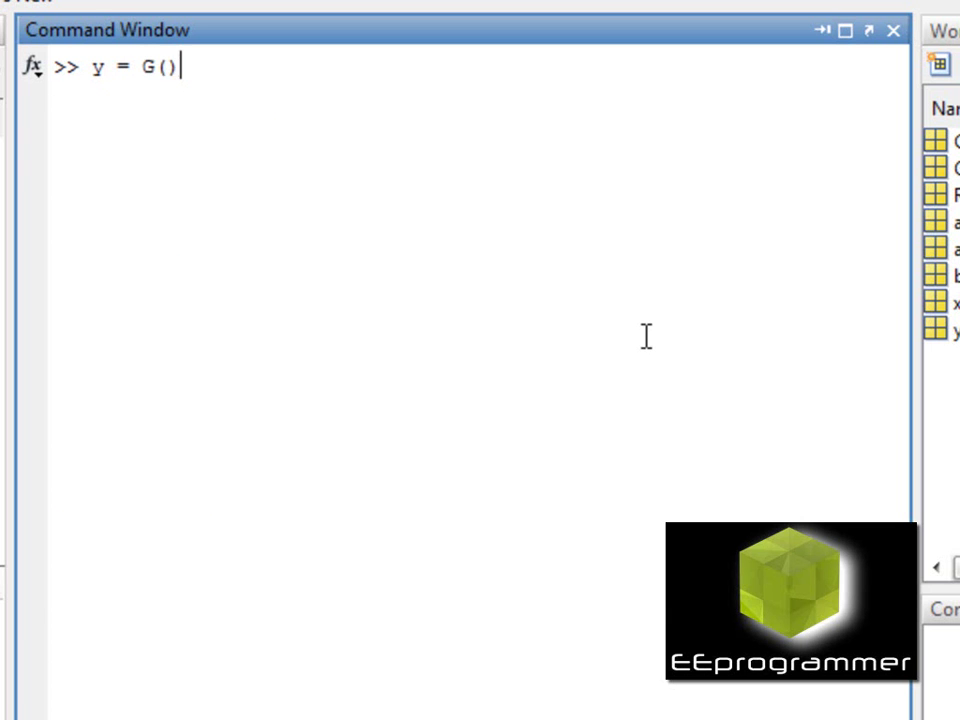
{"action": "key", "text": "Left"}
{"action": "type", "text": "2,:"}
{"action": "key", "text": "Right"}
{"action": "type", "text": "+ 10;"}
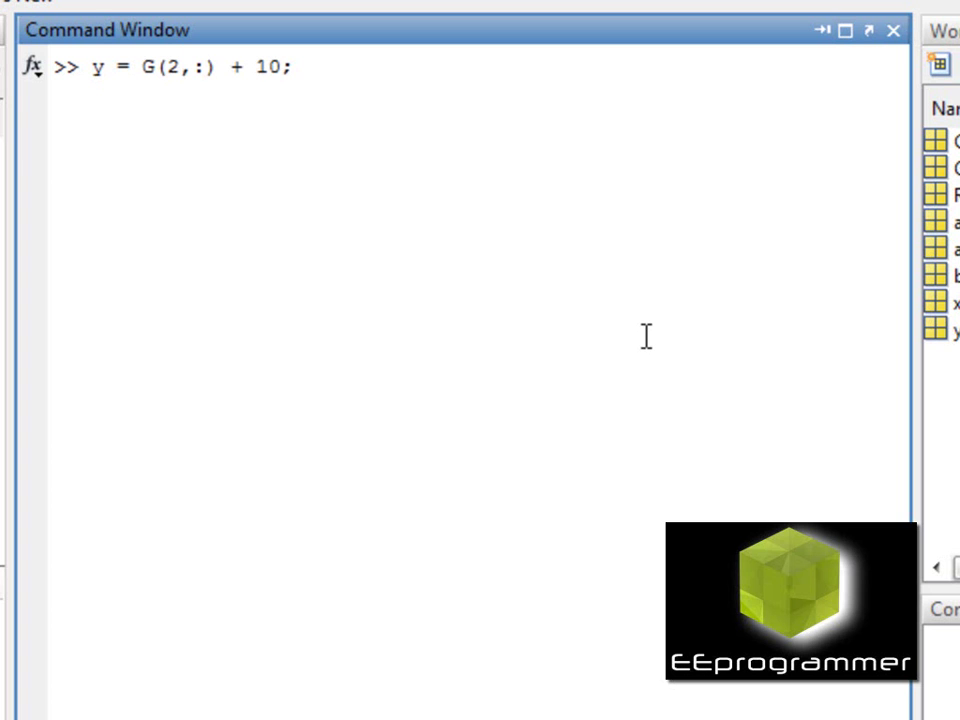
{"action": "key", "text": "Return"}
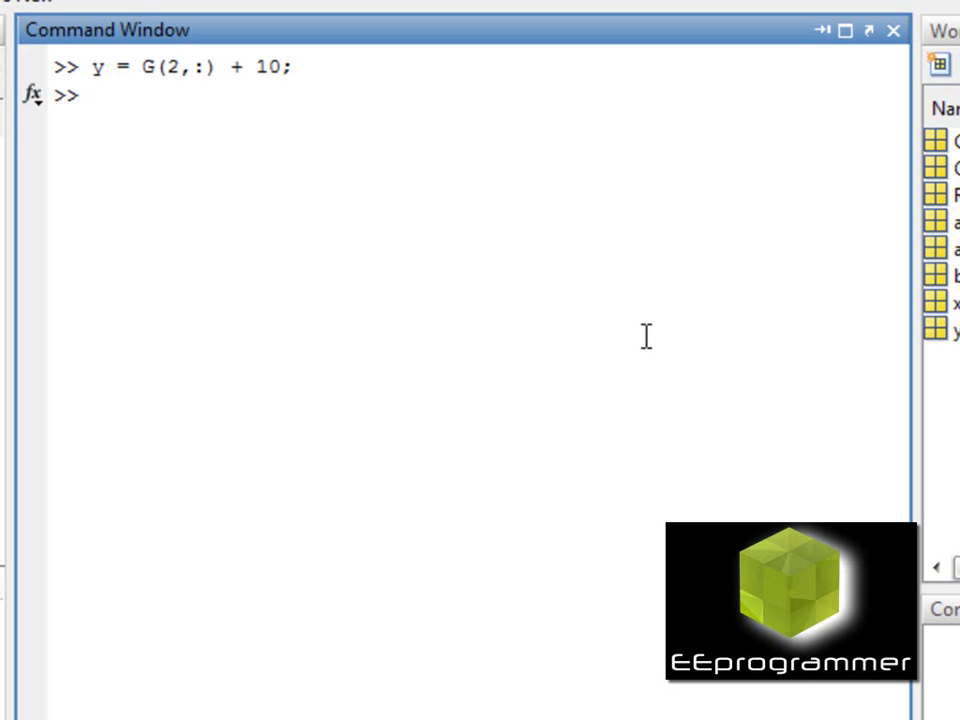
Step: Type plot(x,y,'r.') at the prompt without running it yet
{"action": "type", "text": "plot()"}
{"action": "key", "text": "Left"}
{"action": "type", "text": "x,"}
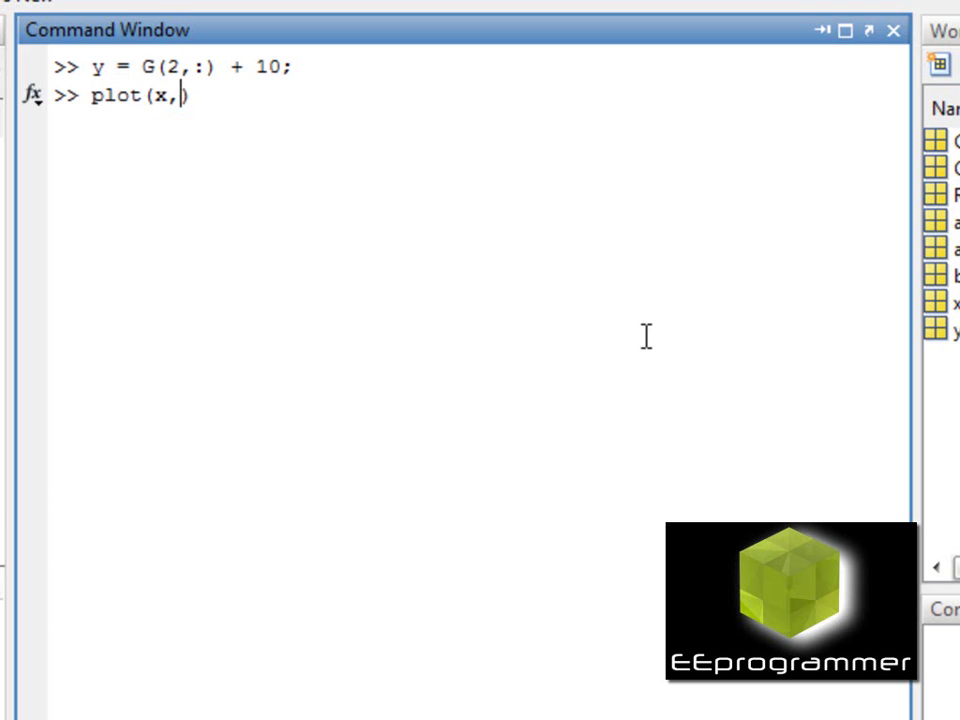
{"action": "type", "text": "y,'r'"}
{"action": "key", "text": "Left"}
{"action": "type", "text": "r."}
{"action": "key", "text": "Right"}
{"action": "key", "text": "Right"}
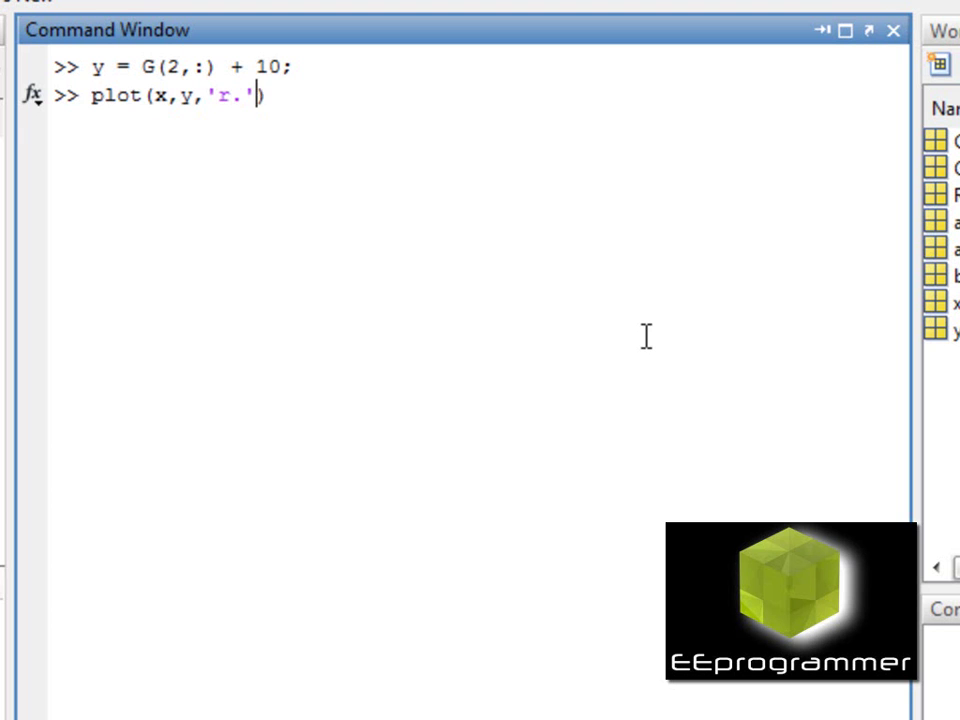
Step: Run plot(x,y,'r.') to add the shifted points as red dots
{"action": "key", "text": "Return"}
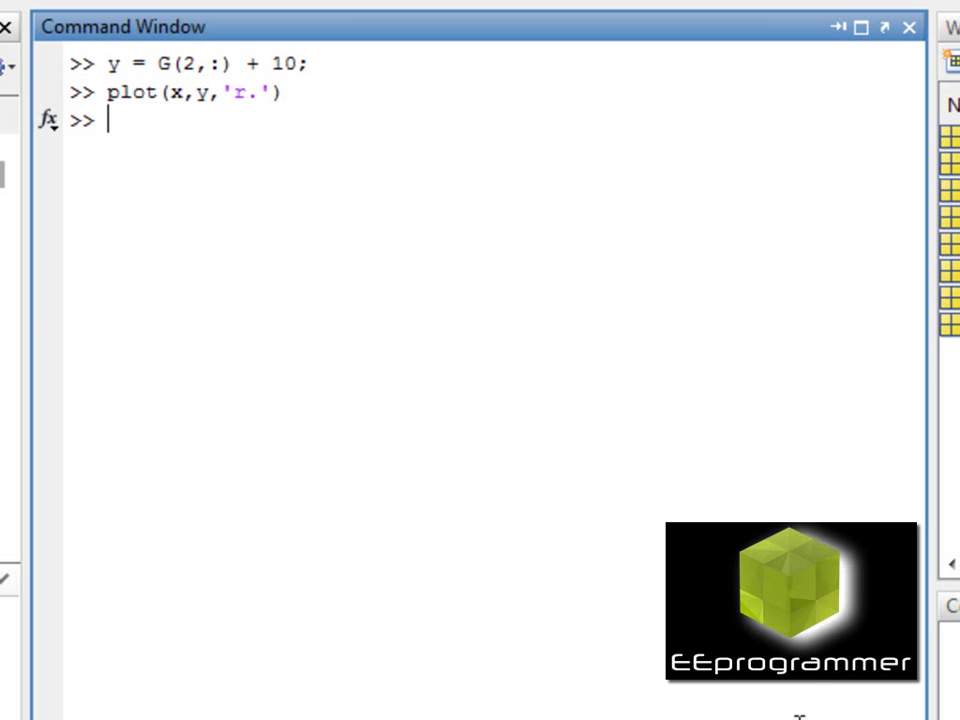
Step: Display R, then run [COEFF] = princomp([x;y]') on the translated data, getting [0.2596 -0.9657; 0.9657 0.2596]
{"action": "type", "text": "R"}
{"action": "key", "text": "Return"}
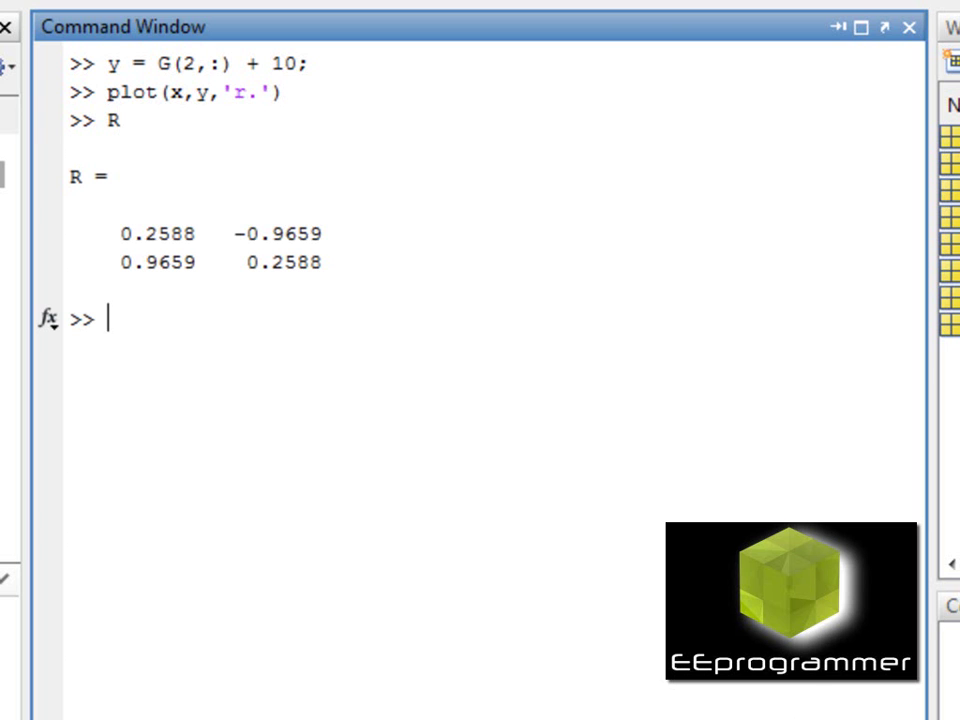
{"action": "type", "text": "[COEFF] = princomp([x;y]')"}
{"action": "key", "text": "Return"}
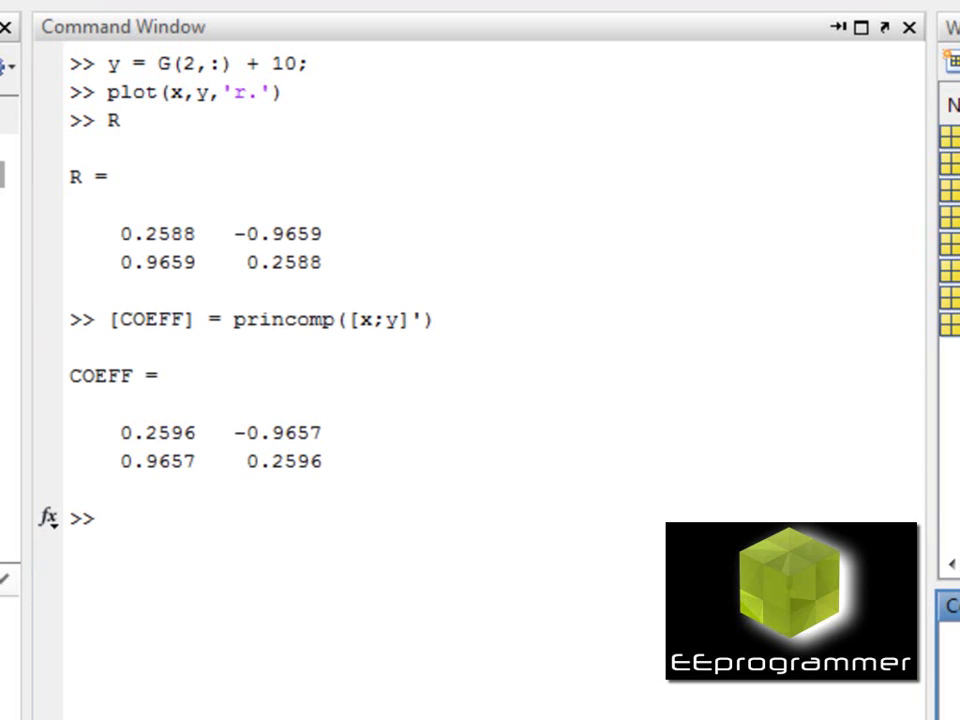